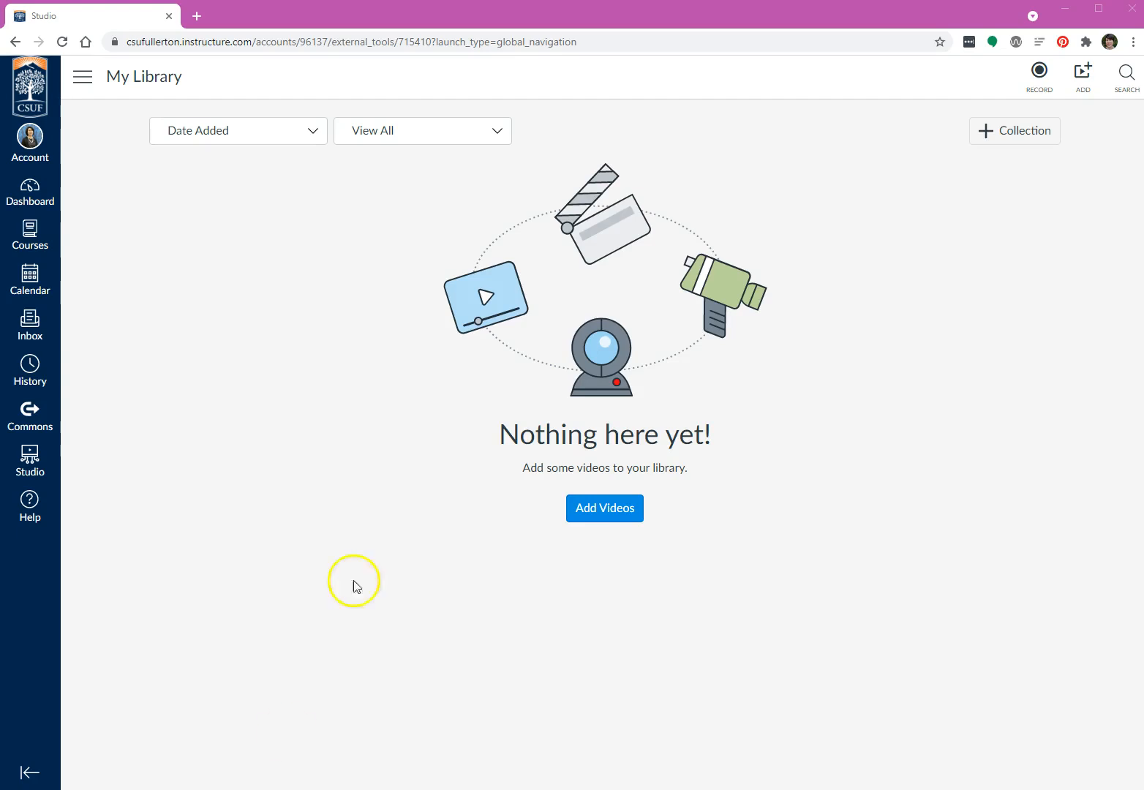
- Search the web for google cloud storage in a new browser tab, open the Cloud Storage console and open the lindsaytest890 bucket
left_click(197, 16)
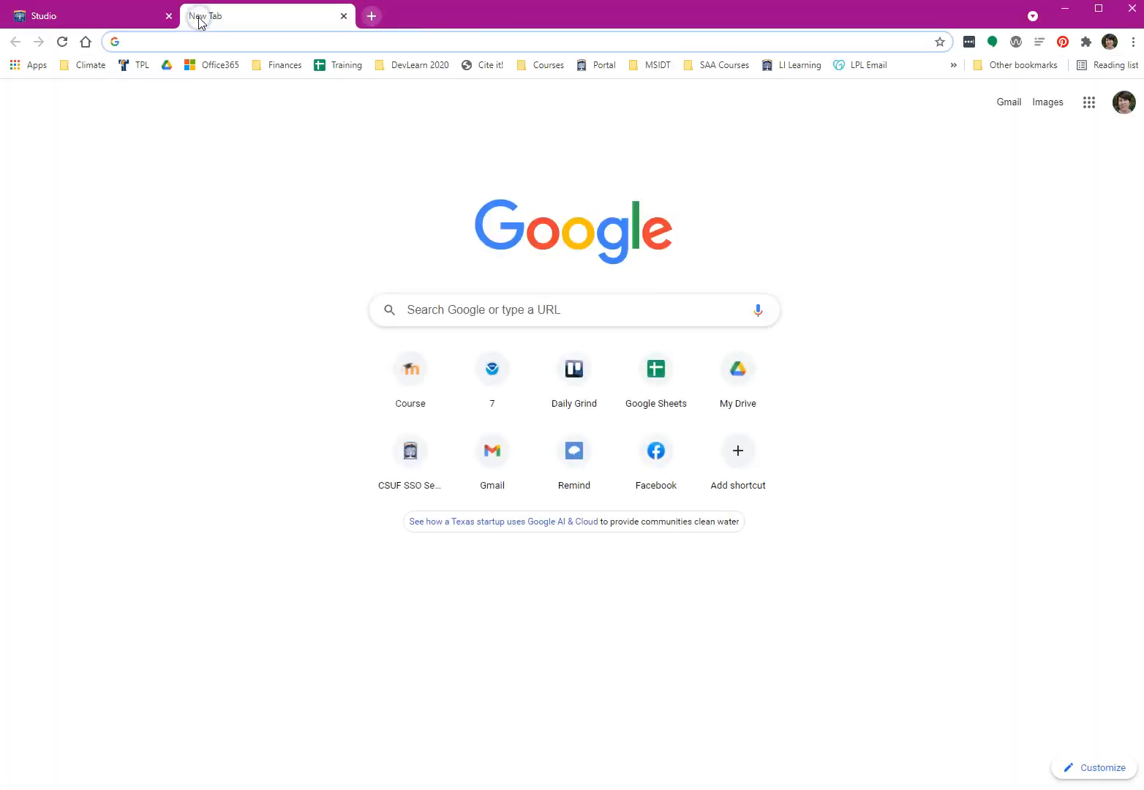
type("google clou")
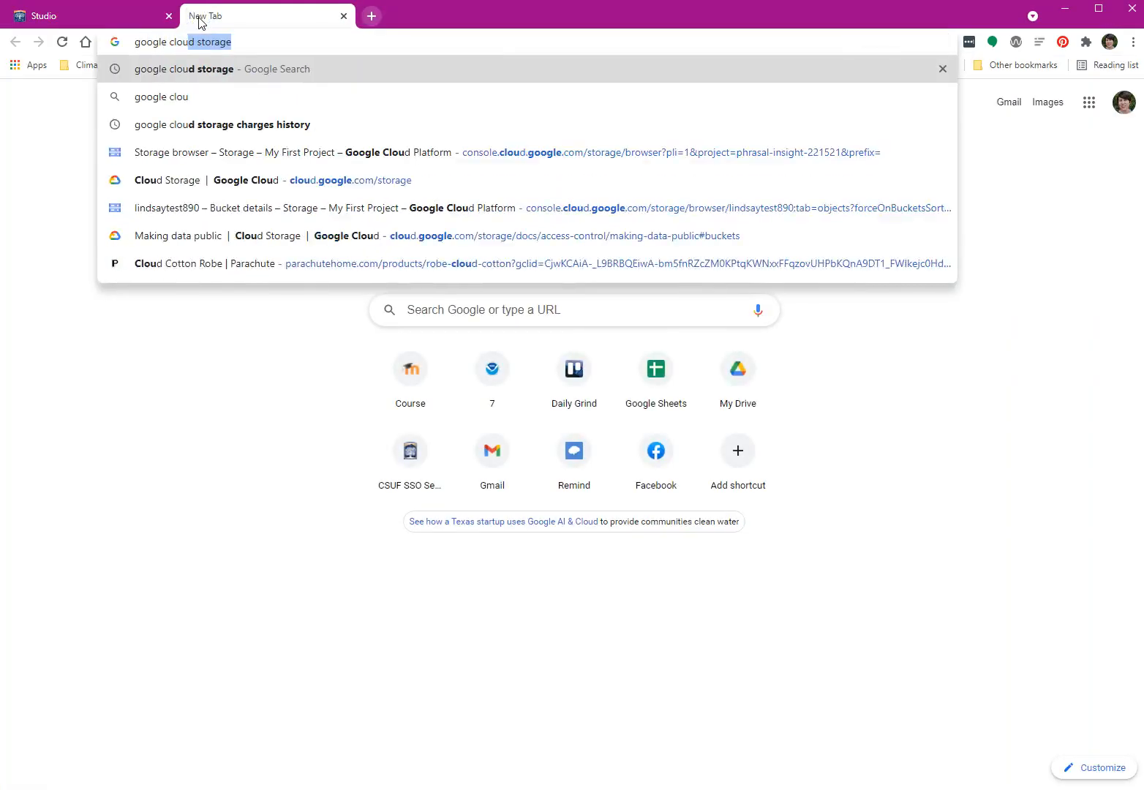
key("Return")
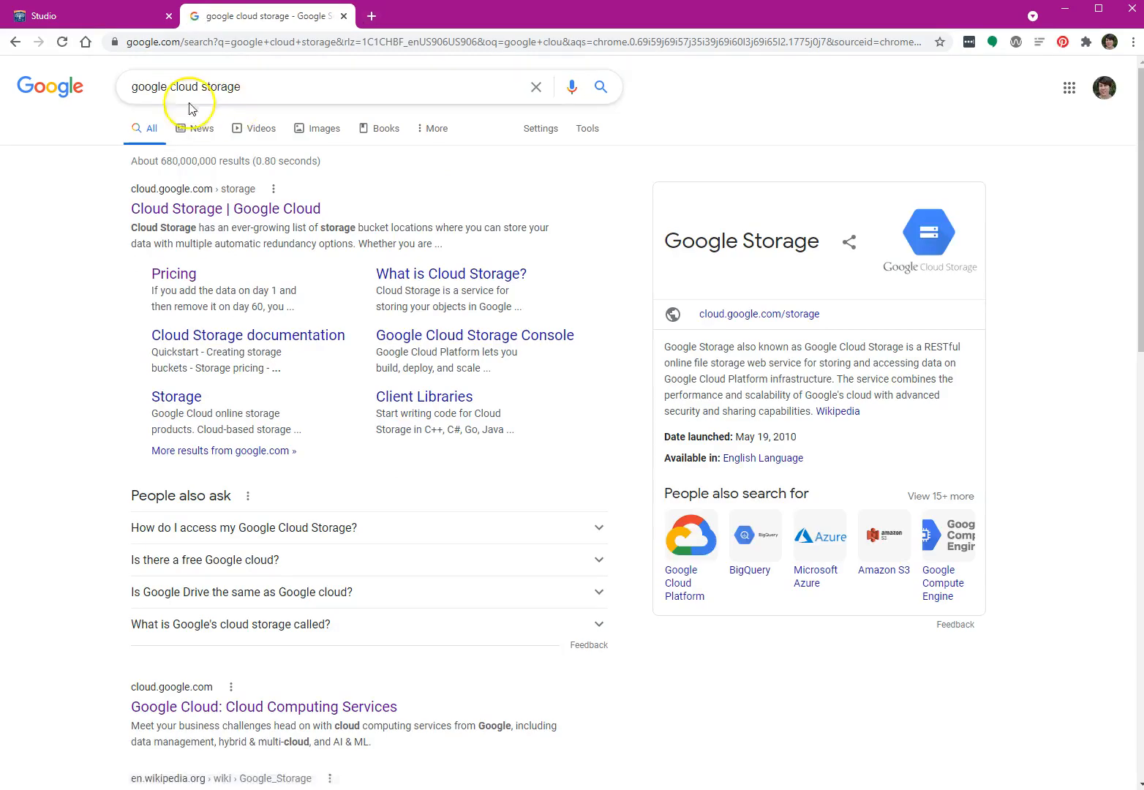
left_click(222, 213)
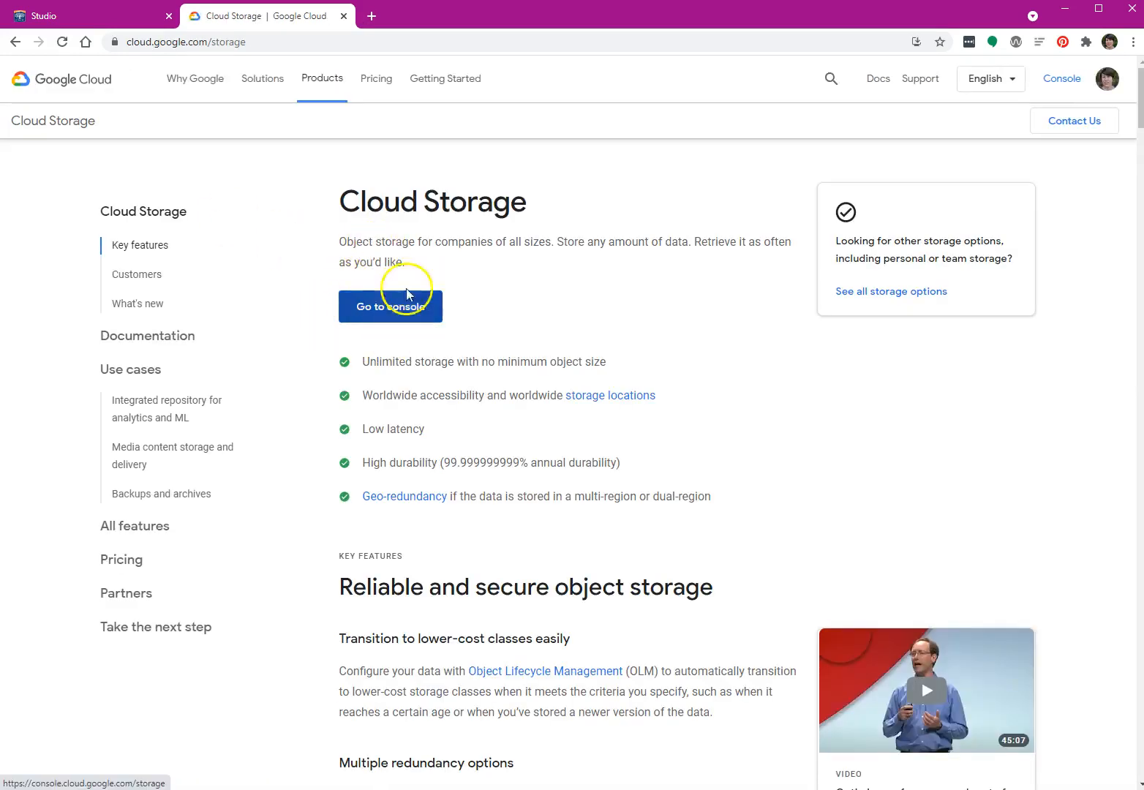
left_click(400, 308)
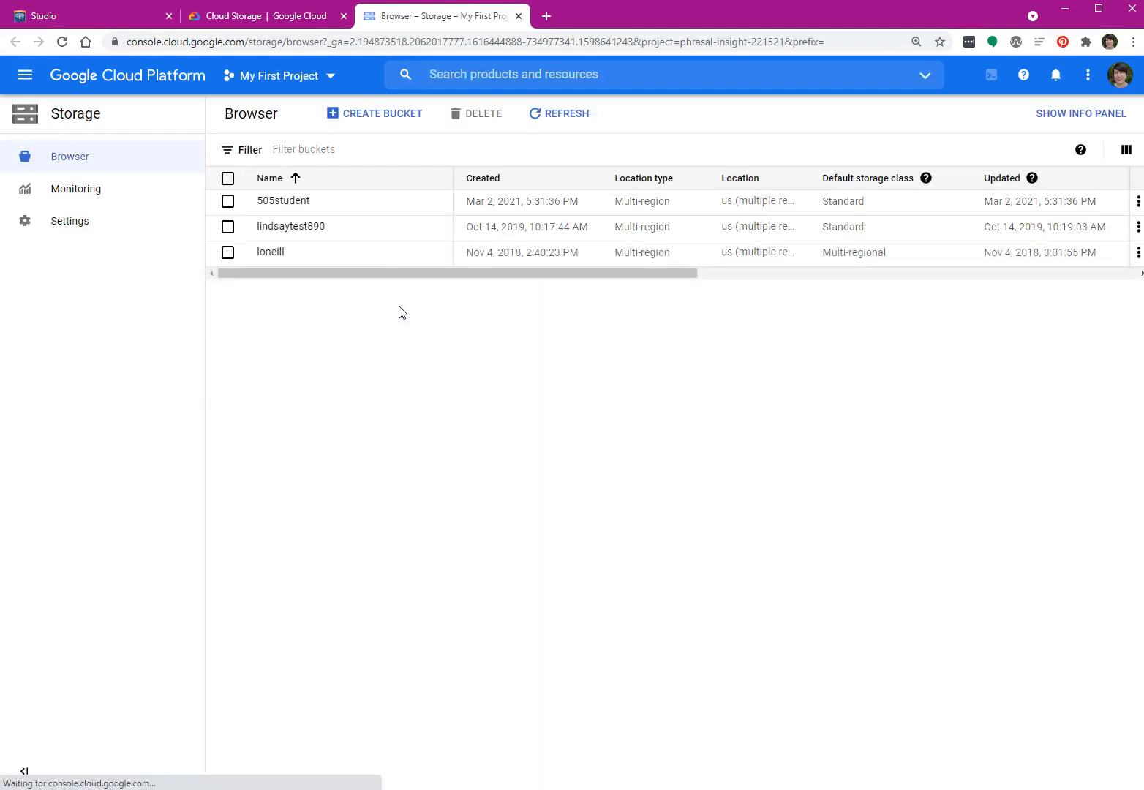
left_click(291, 229)
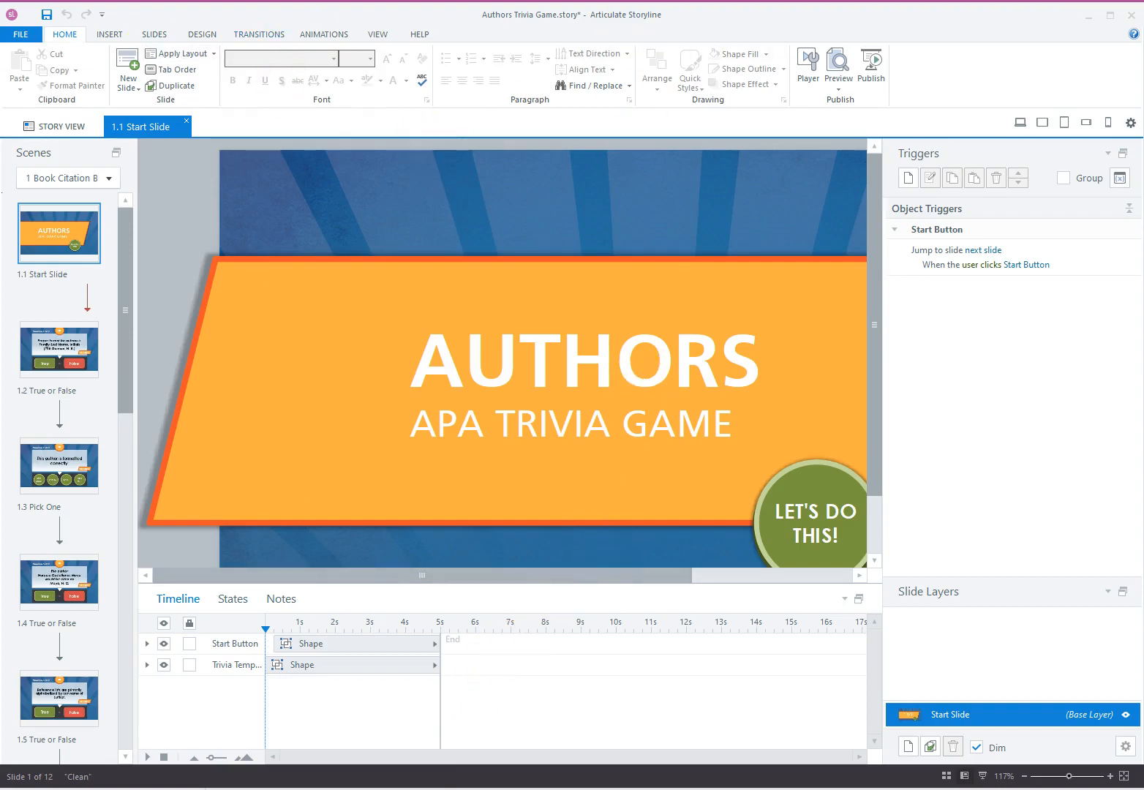
left_click(20, 34)
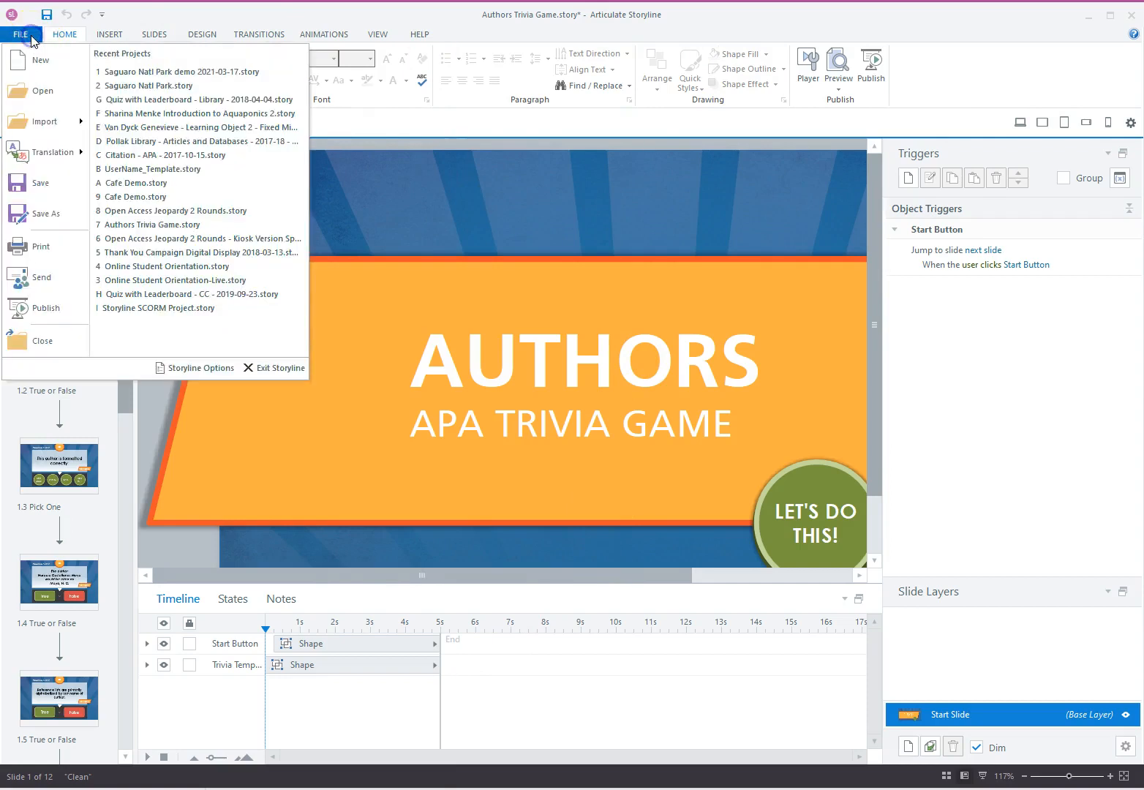
left_click(38, 211)
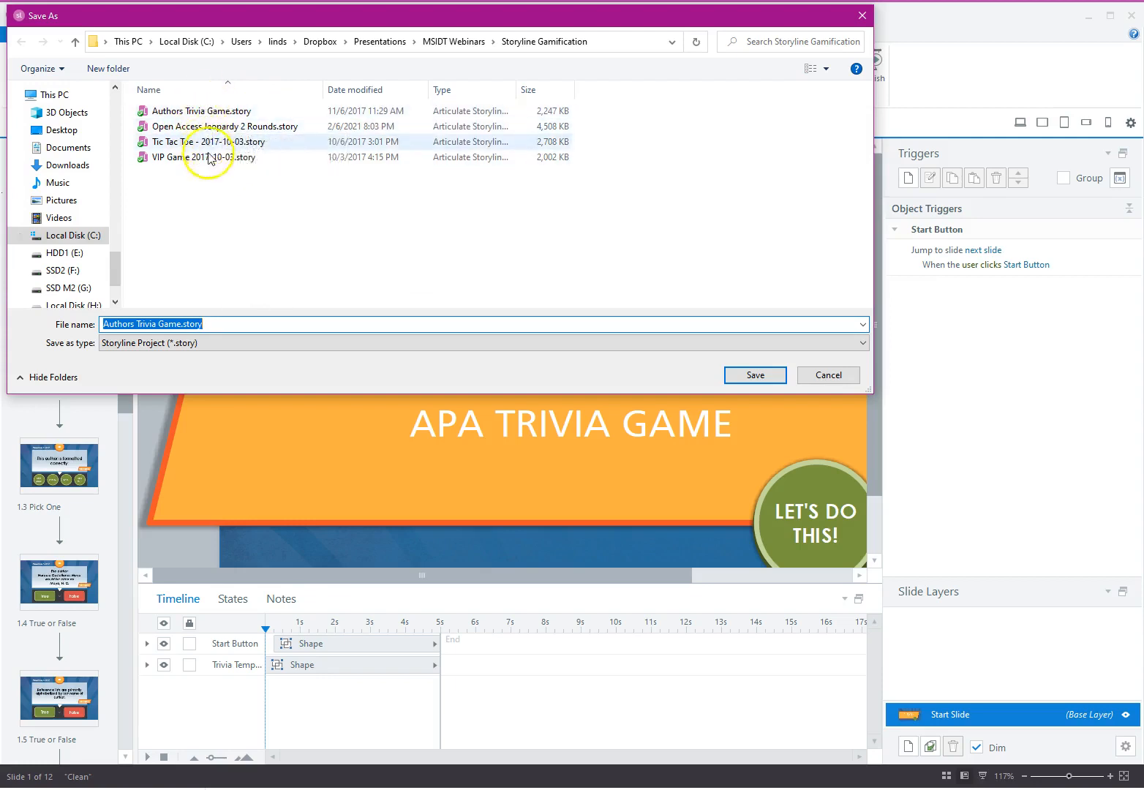
left_click(840, 376)
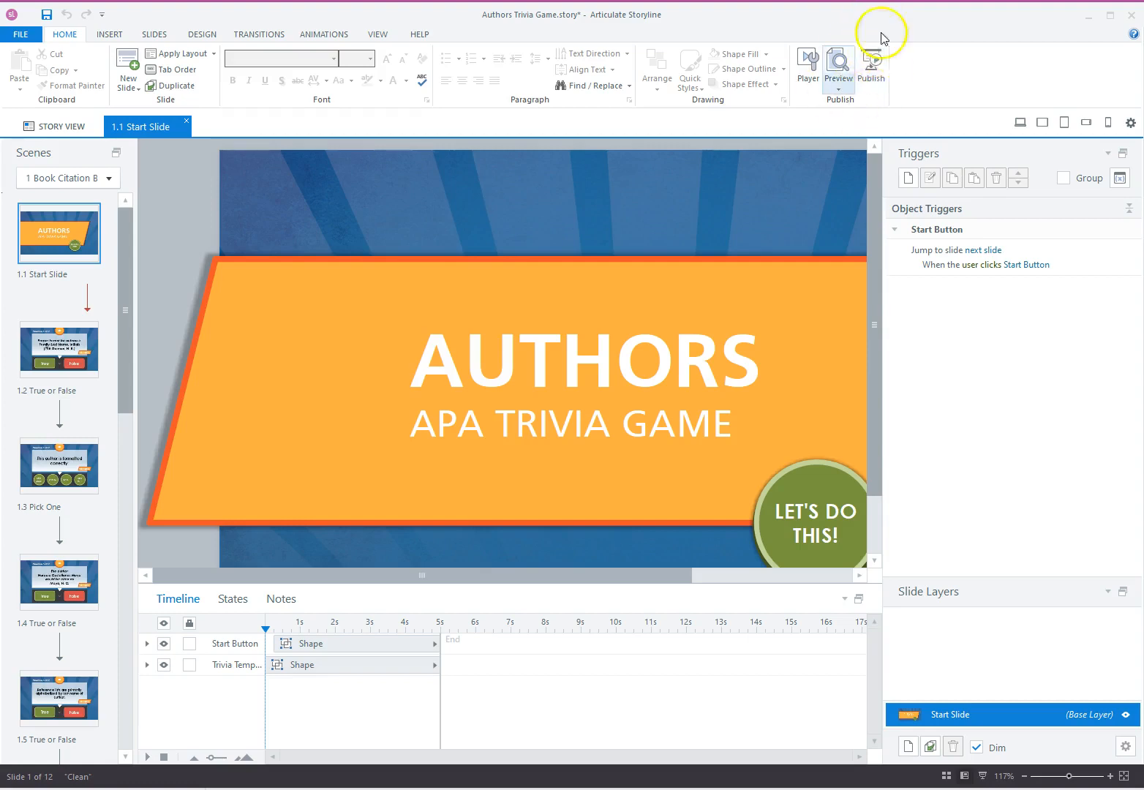
- In Articulate Storyline, start publishing the Authors trivia game for the Web and review its title and destination folder
left_click(874, 81)
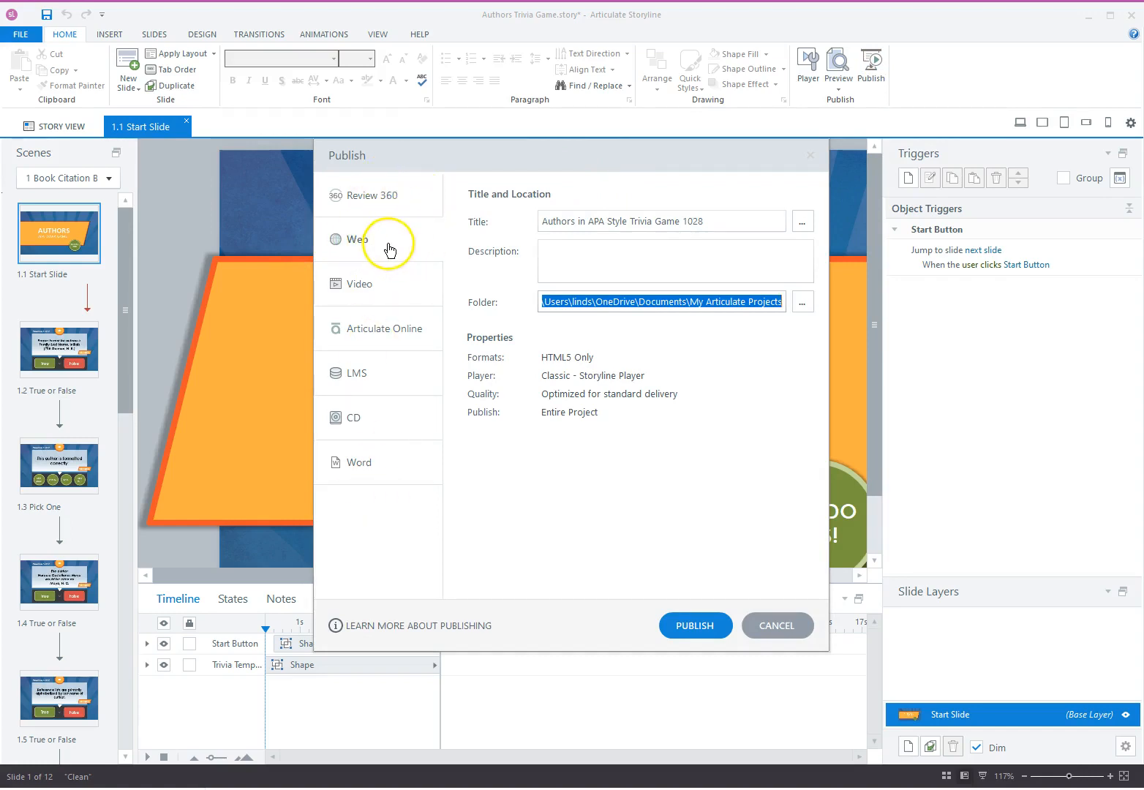
left_click_drag(710, 222, 569, 216)
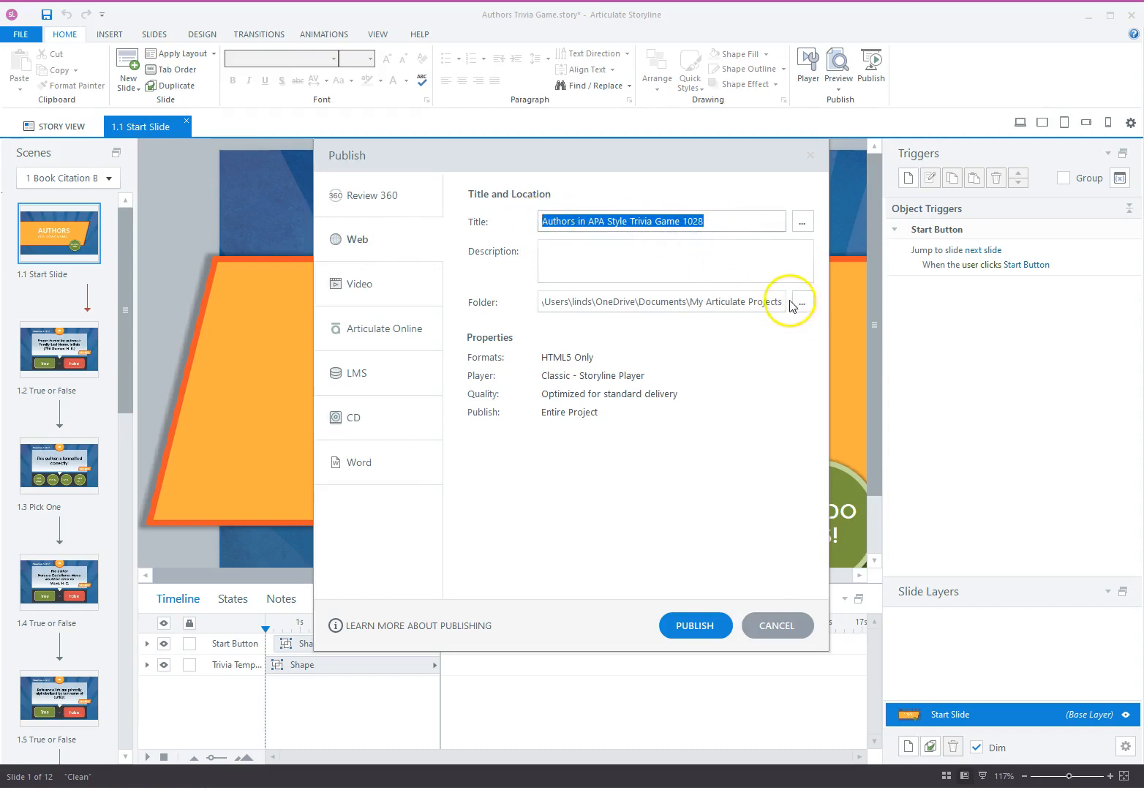
left_click(581, 301)
left_click_drag(582, 301, 796, 301)
left_click(741, 300)
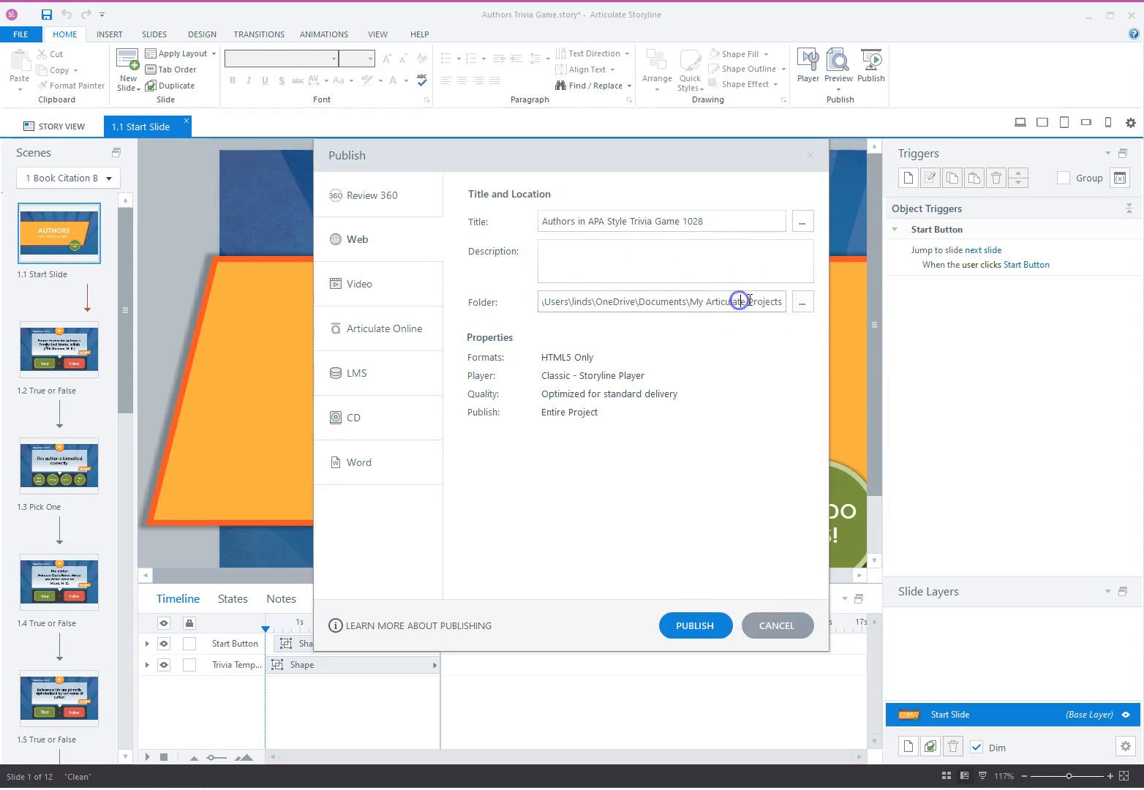
left_click_drag(690, 302, 780, 303)
left_click(802, 301)
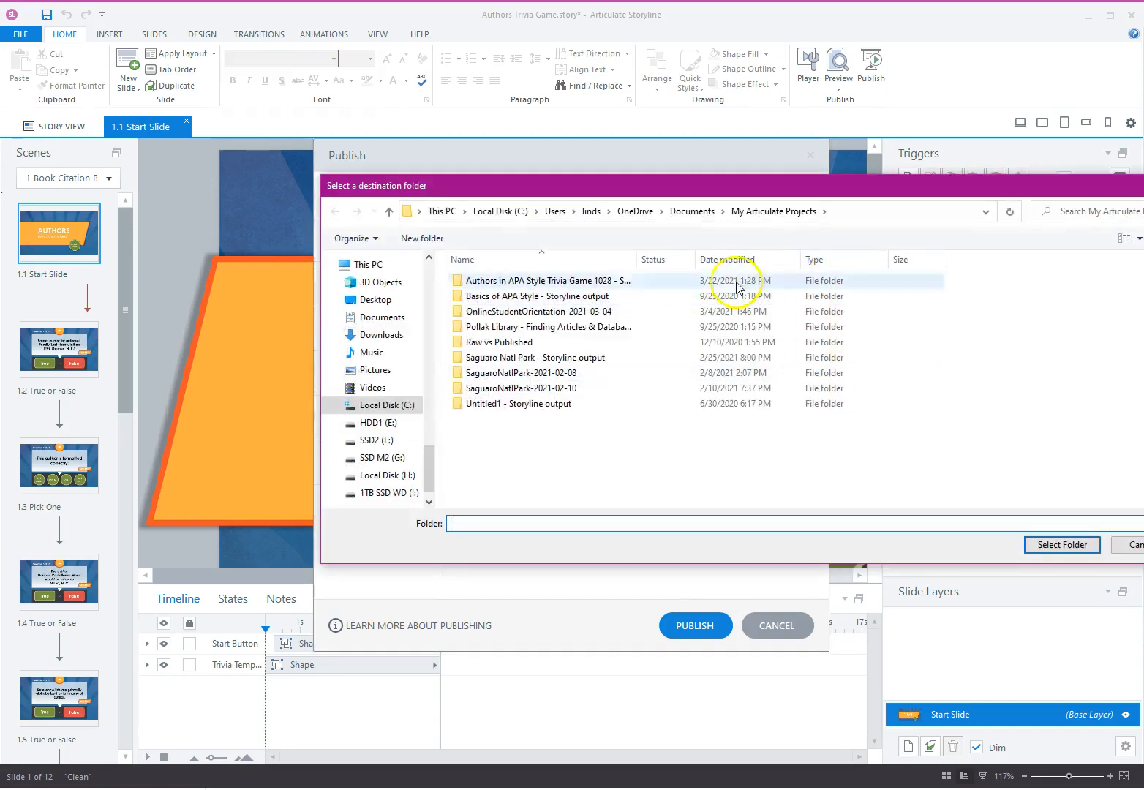
left_click(1130, 545)
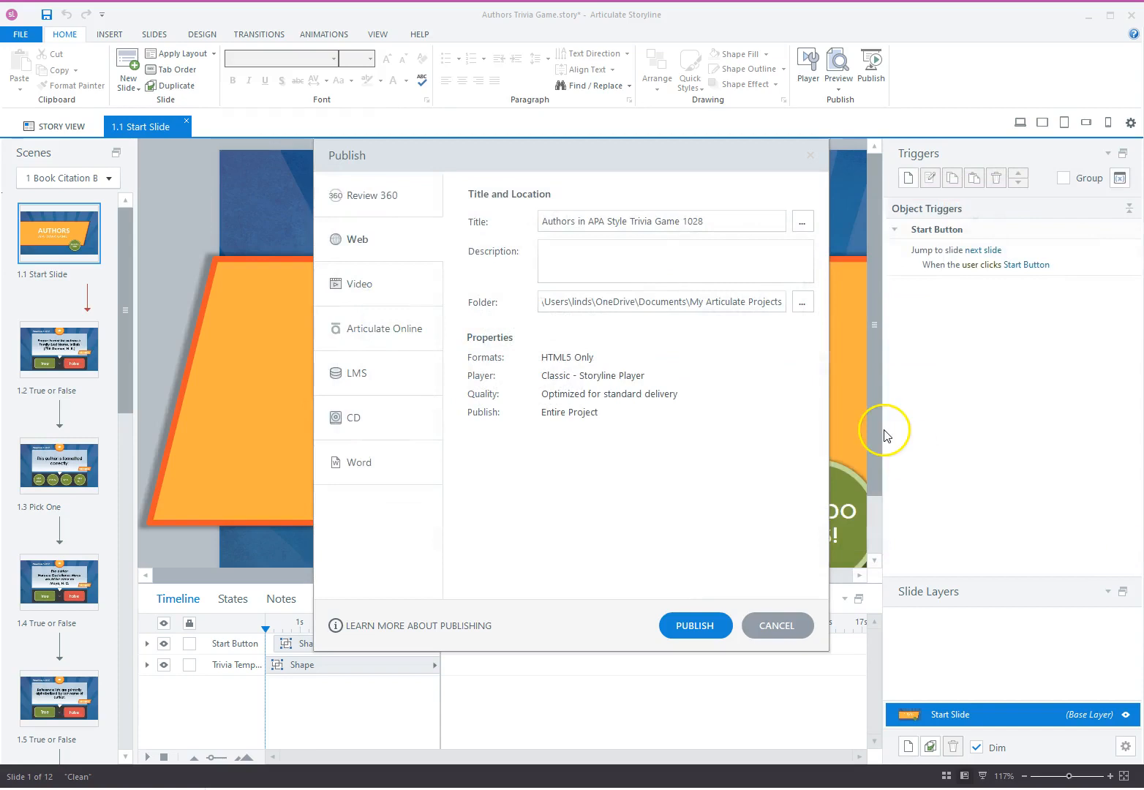
- Keep the publish format at HTML5 only and publish the entire project
left_click(569, 358)
left_click_drag(440, 318, 483, 322)
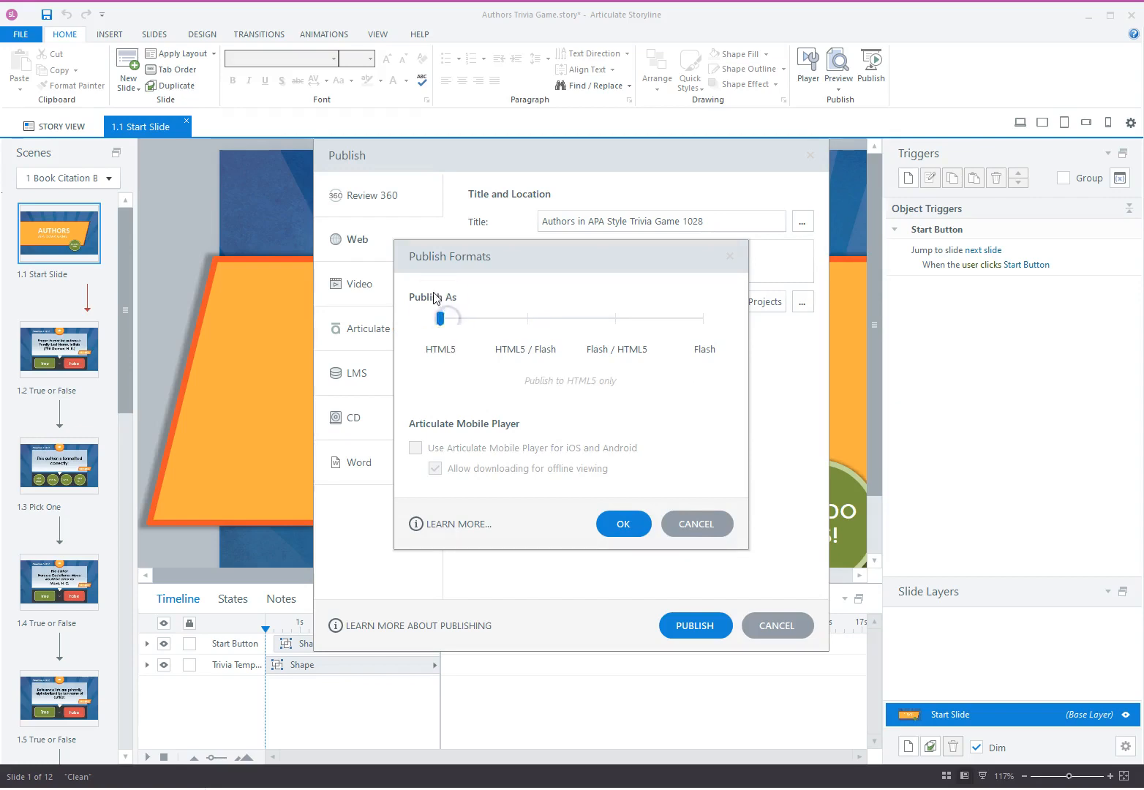
left_click(626, 522)
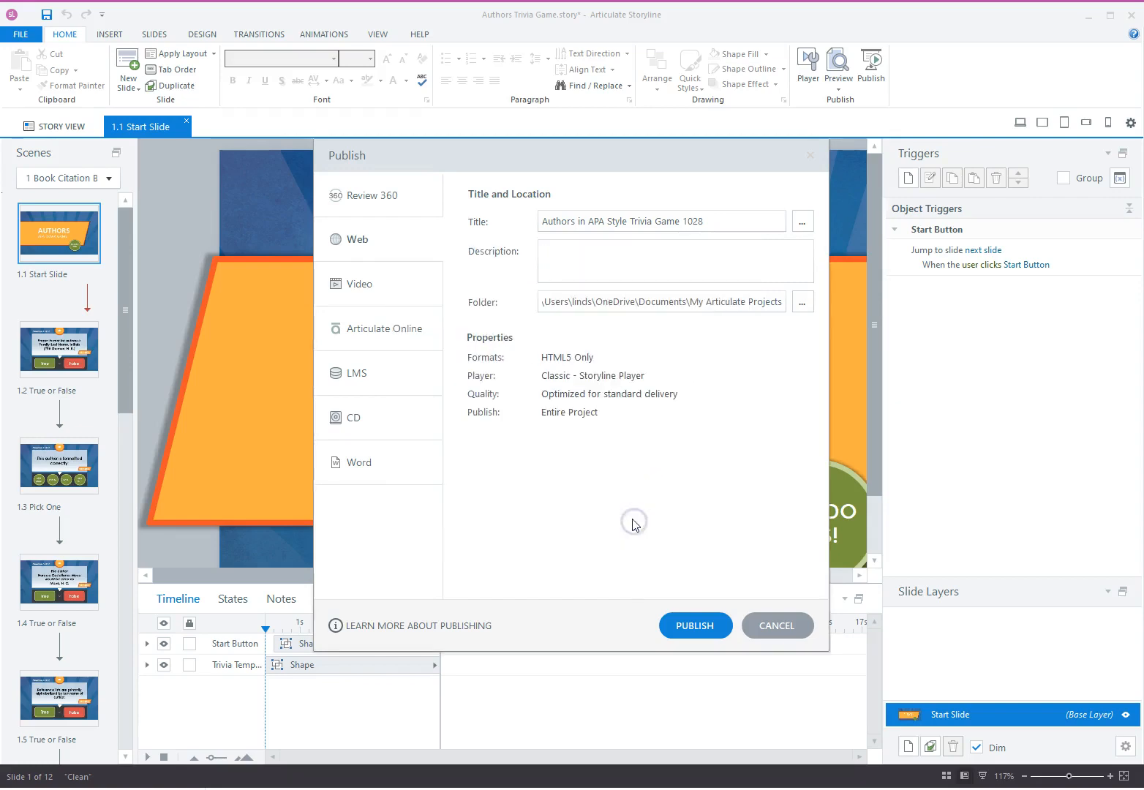
left_click(692, 625)
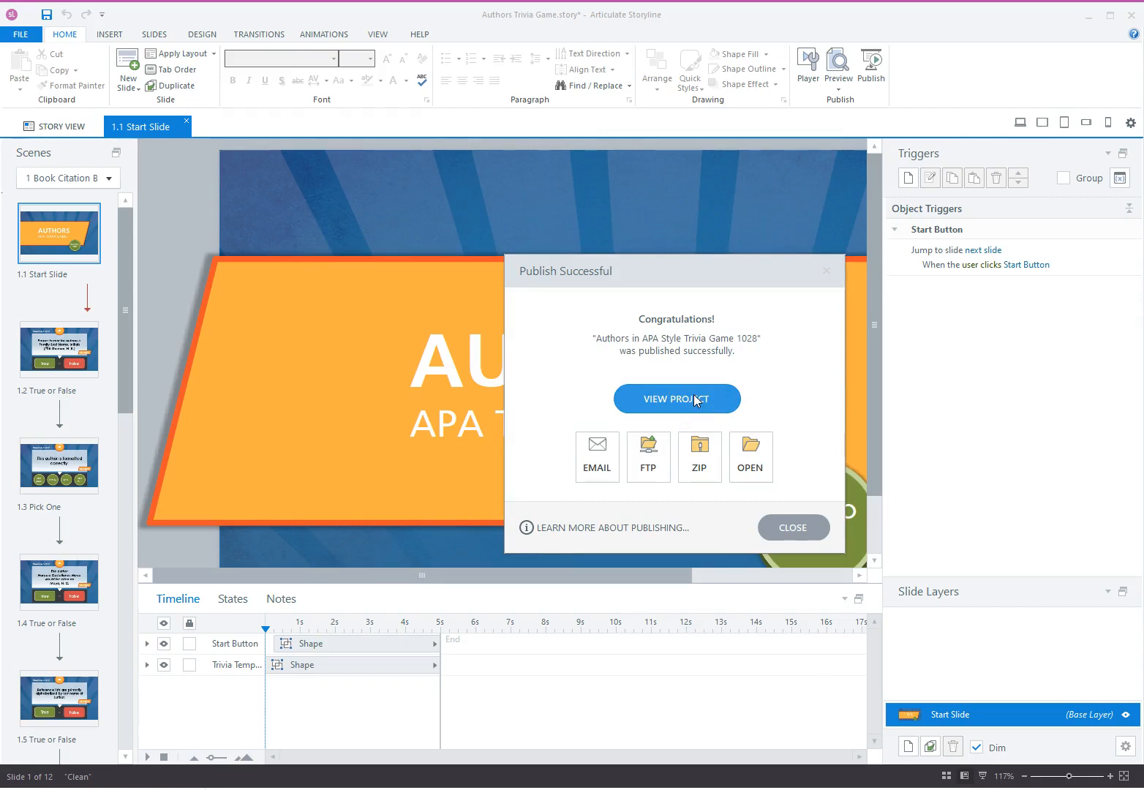
- Open the published output folder and examine its contents and its place inside the My Articulate Projects folder
left_click(750, 468)
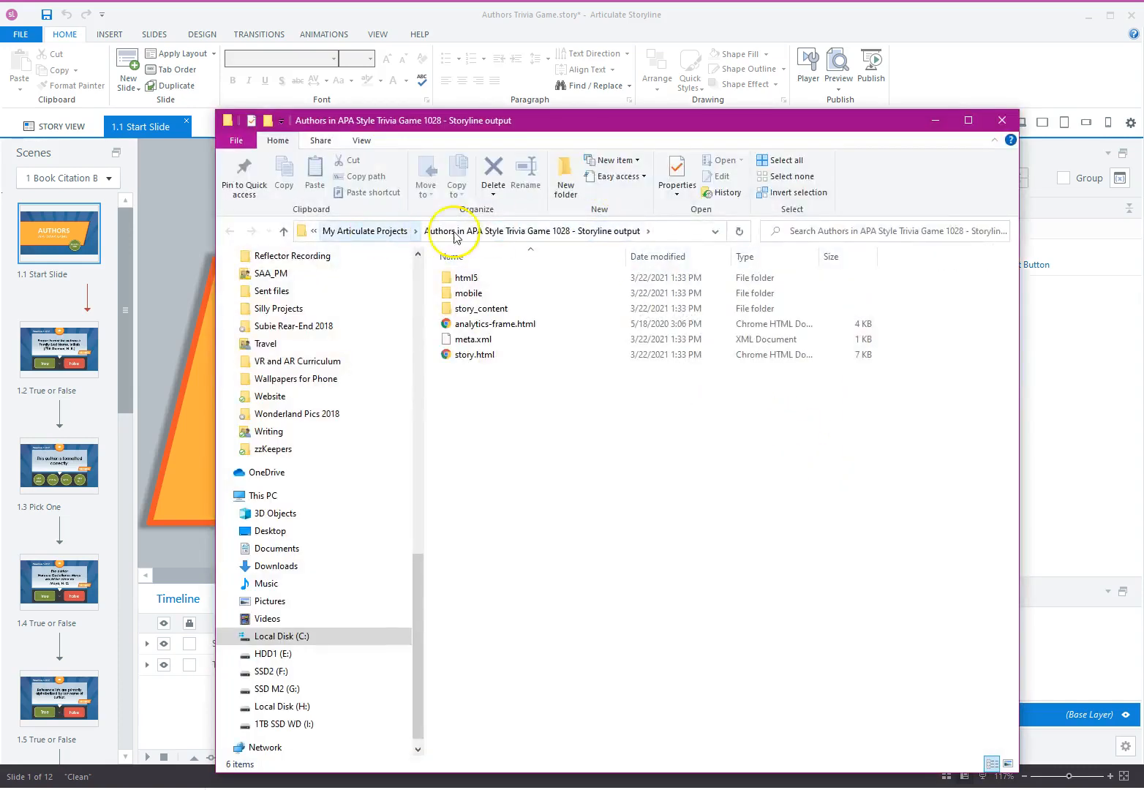
left_click_drag(519, 399, 462, 268)
left_click(503, 391)
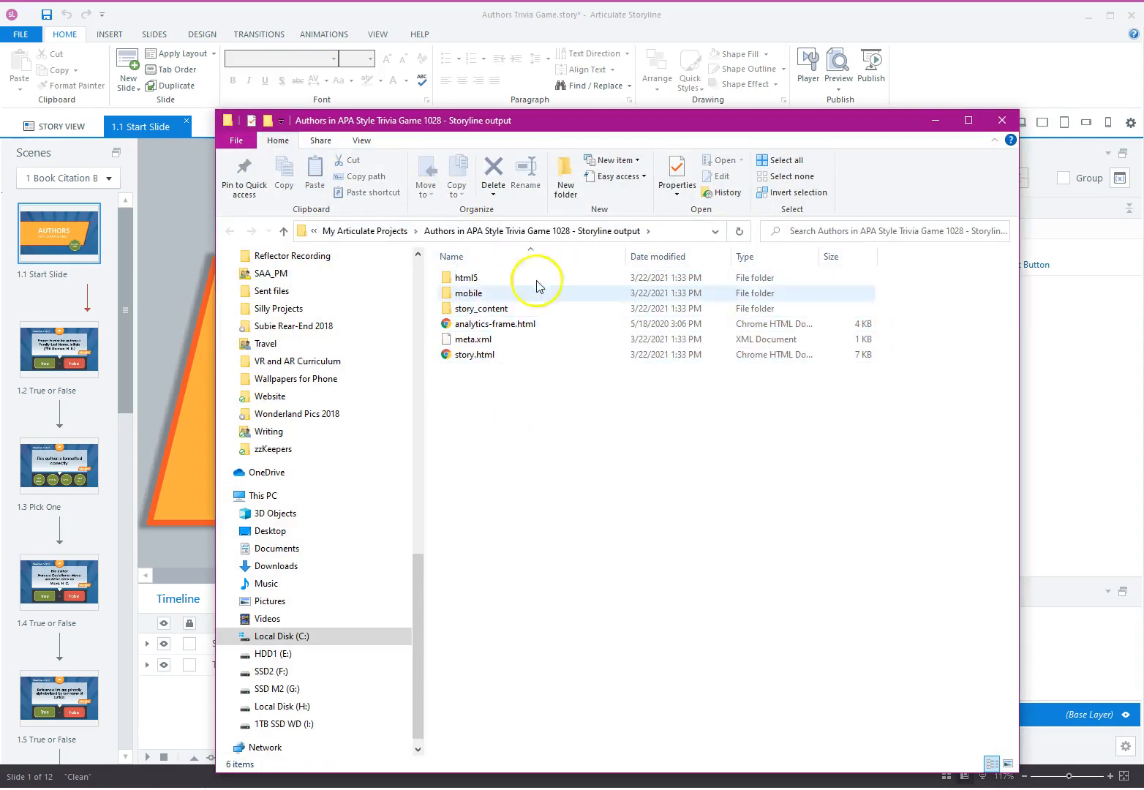
left_click(380, 231)
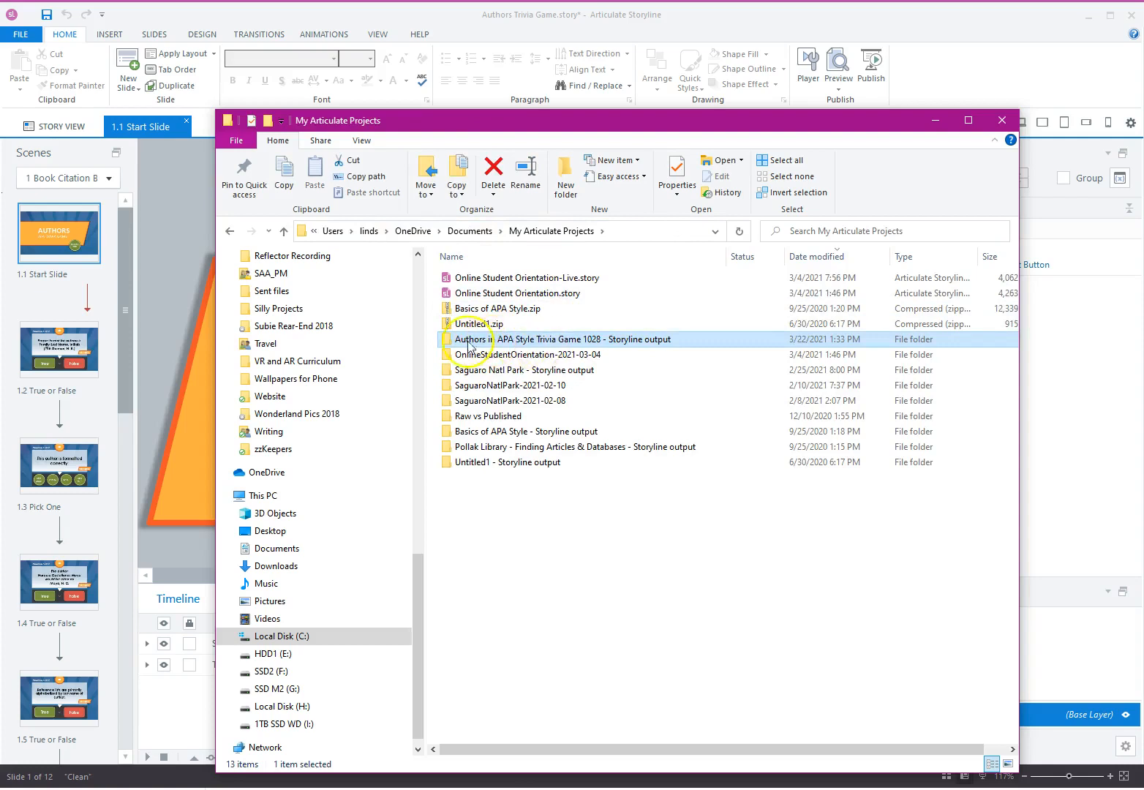
double_click(529, 341)
mouse_move(512, 421)
left_mouse_down()
mouse_move(463, 281)
mouse_move(496, 420)
left_mouse_up()
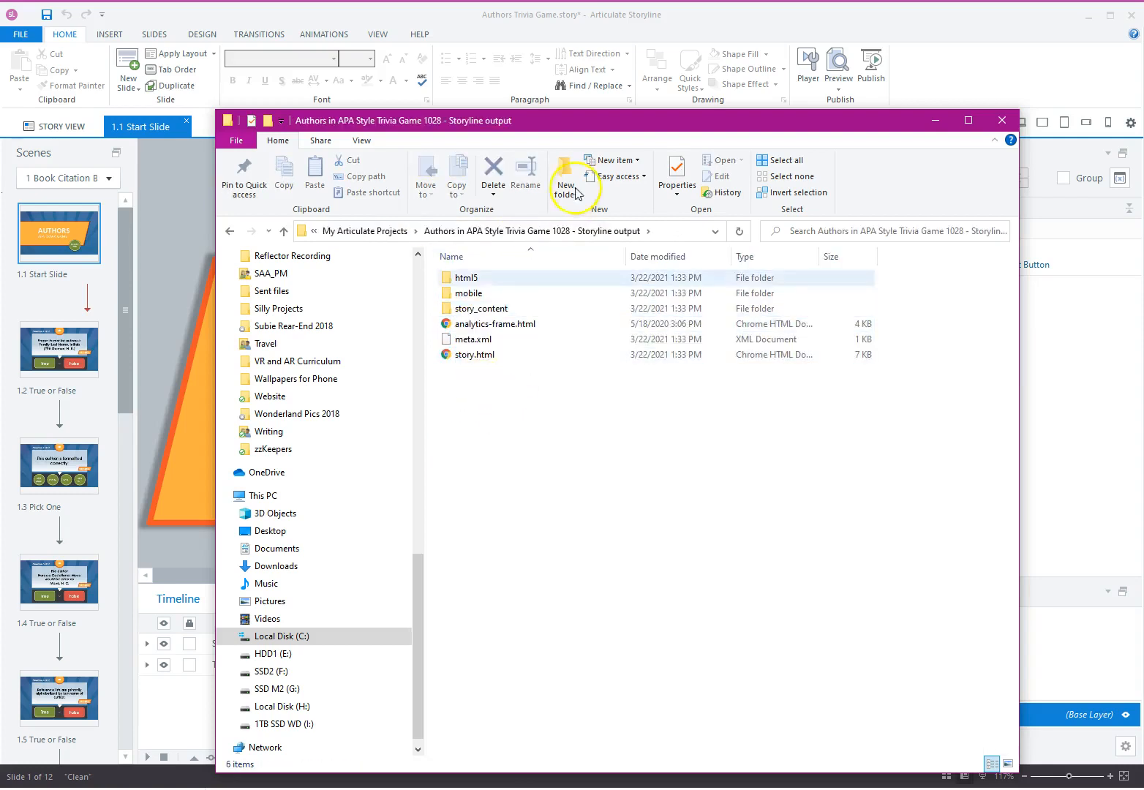
left_click(382, 231)
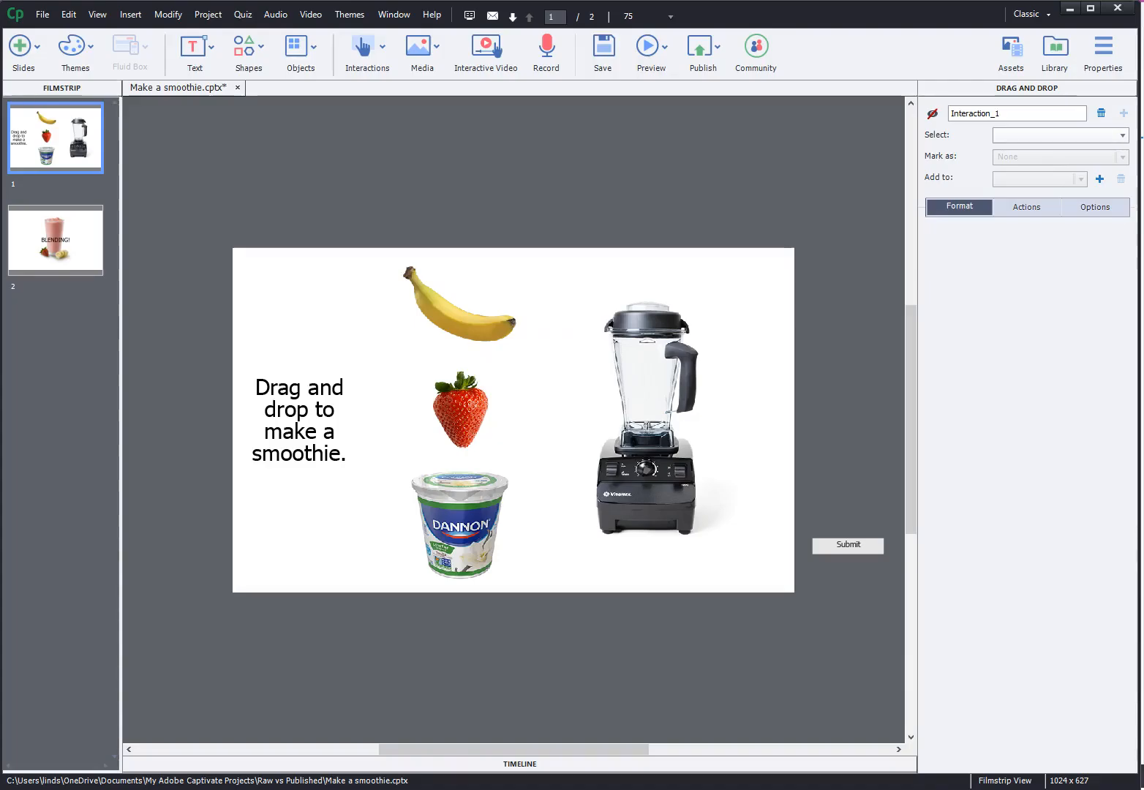
left_click(38, 15)
left_click(85, 168)
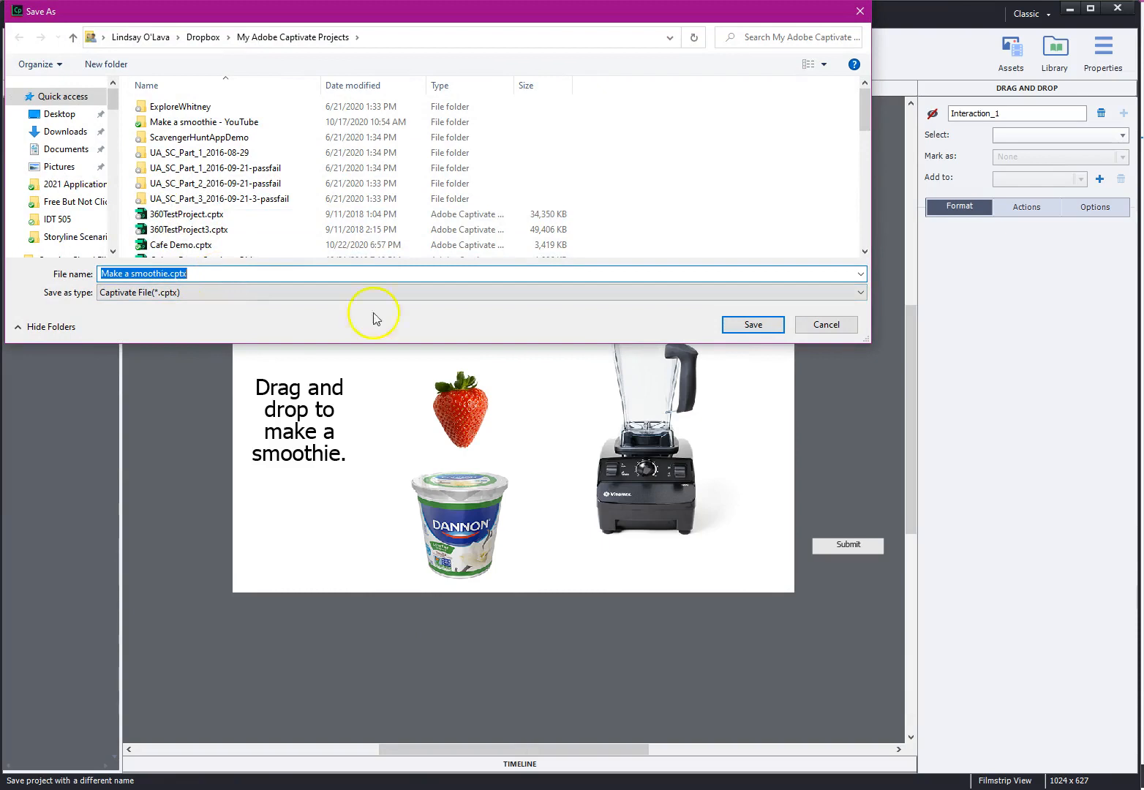
left_click(826, 325)
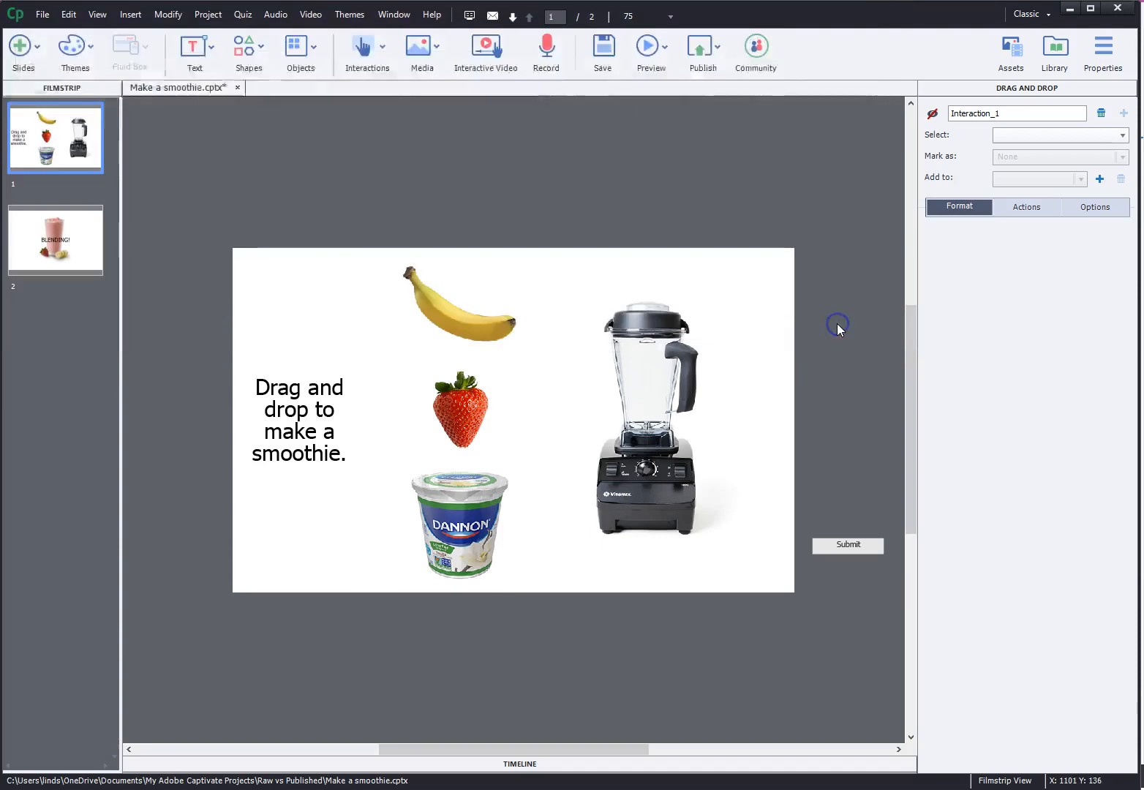
- In Adobe Captivate, set up publishing Make a smoothie to the computer as HTML5 / SWF with the HTML5 output format
left_click(703, 49)
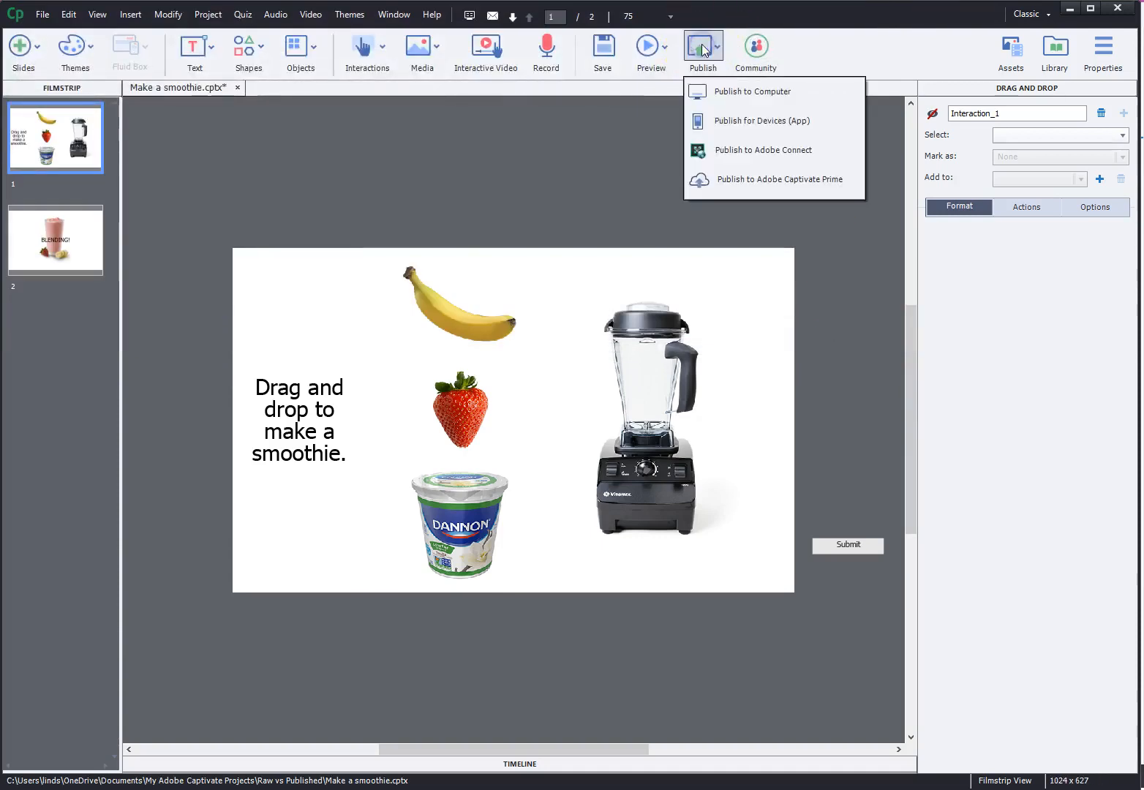
left_click(758, 94)
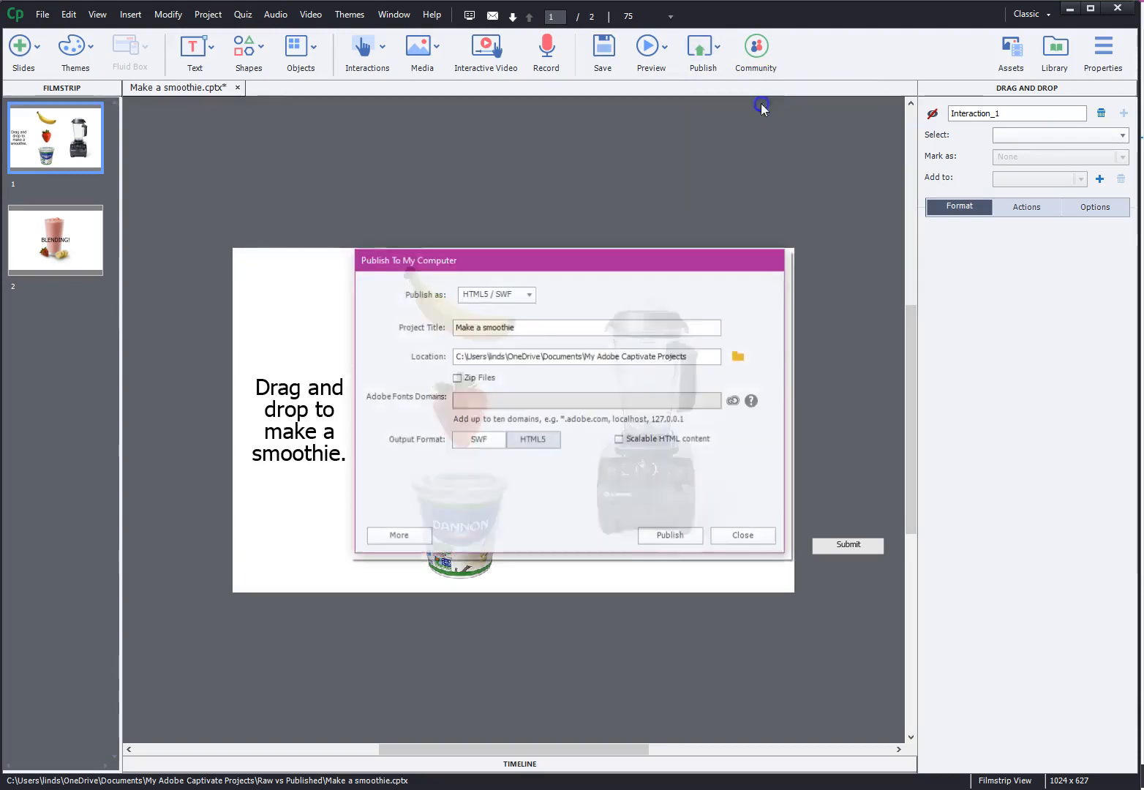
left_click(524, 293)
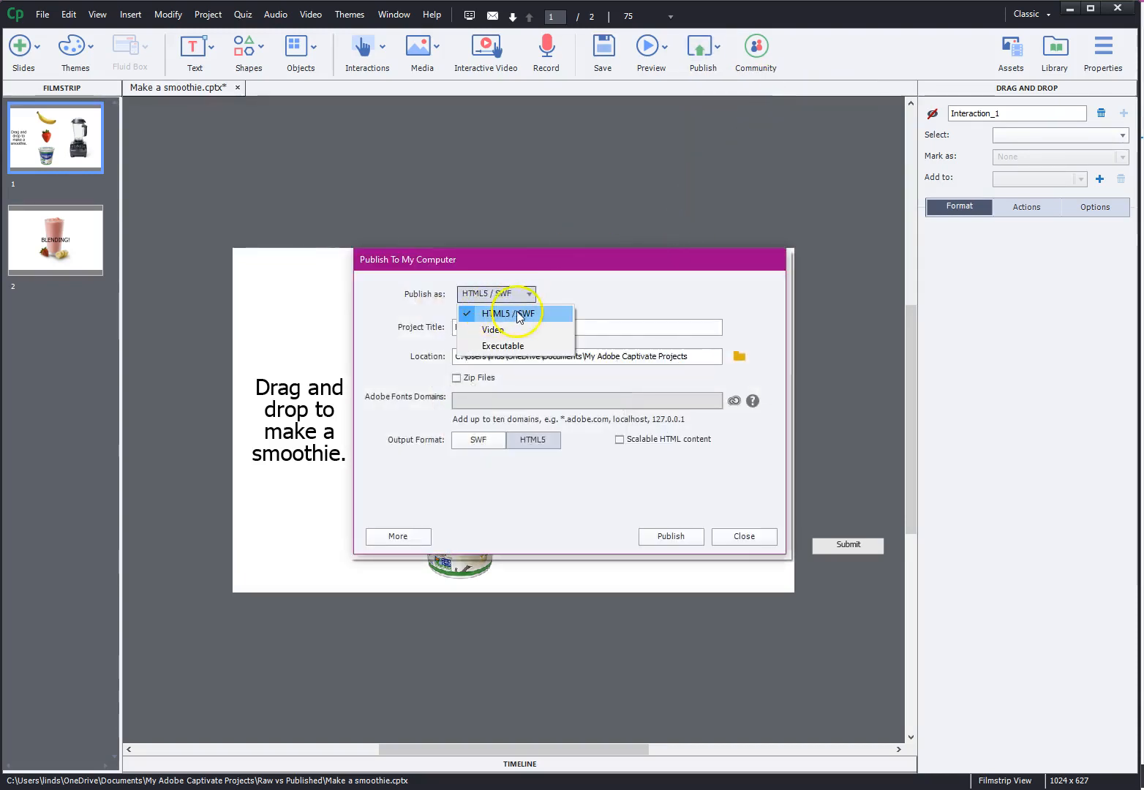
left_click(589, 297)
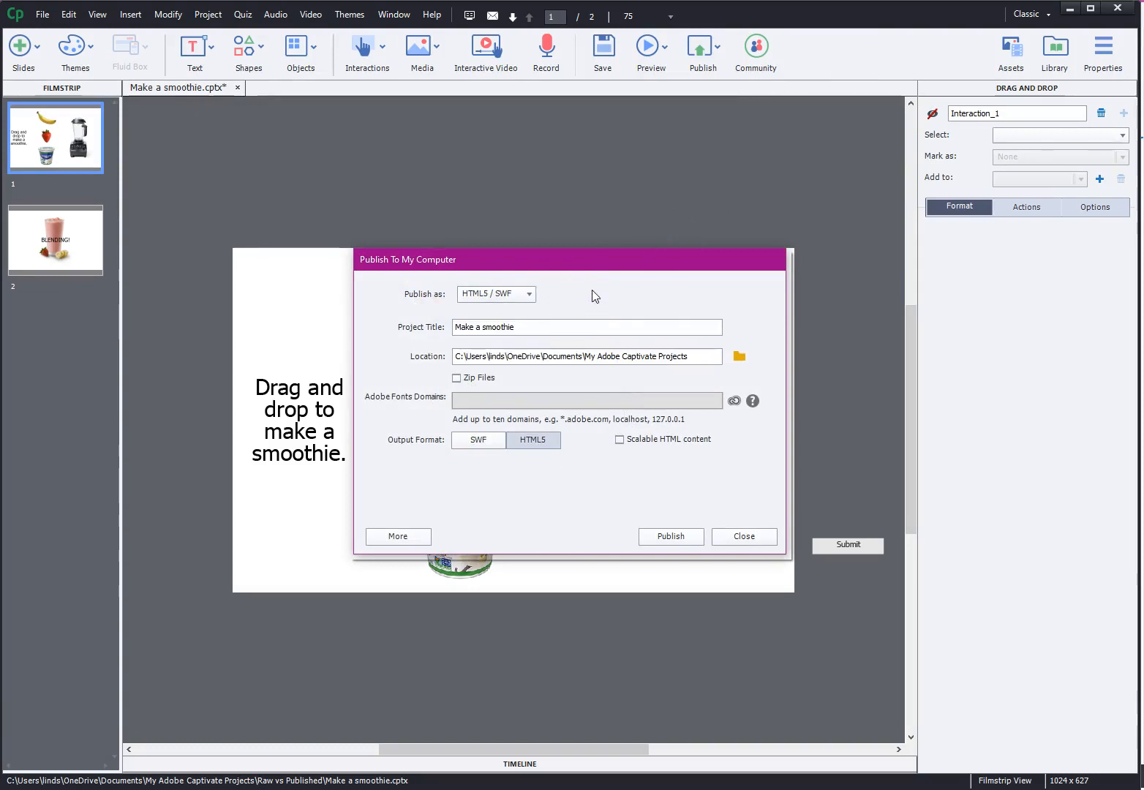
left_click(473, 447)
left_click(529, 440)
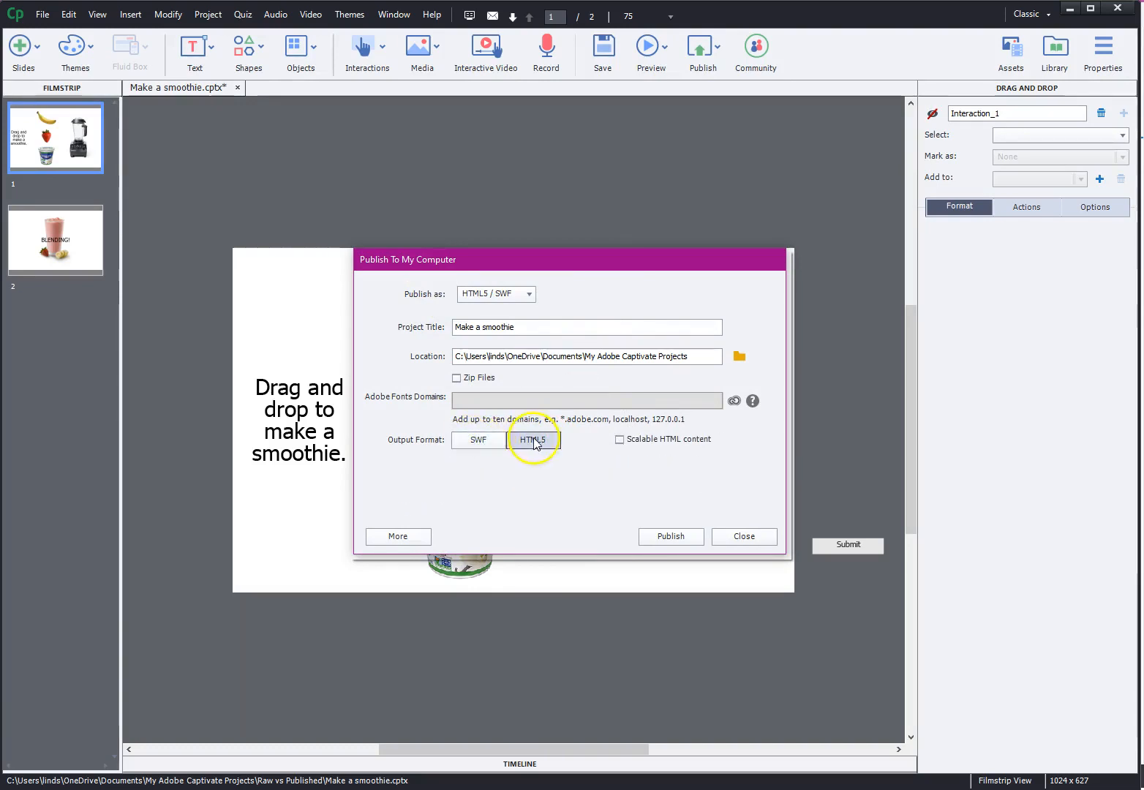
- Check the My Adobe Captivate Projects location and publish the project there, overwriting the existing output
left_click(665, 540)
left_click(660, 433)
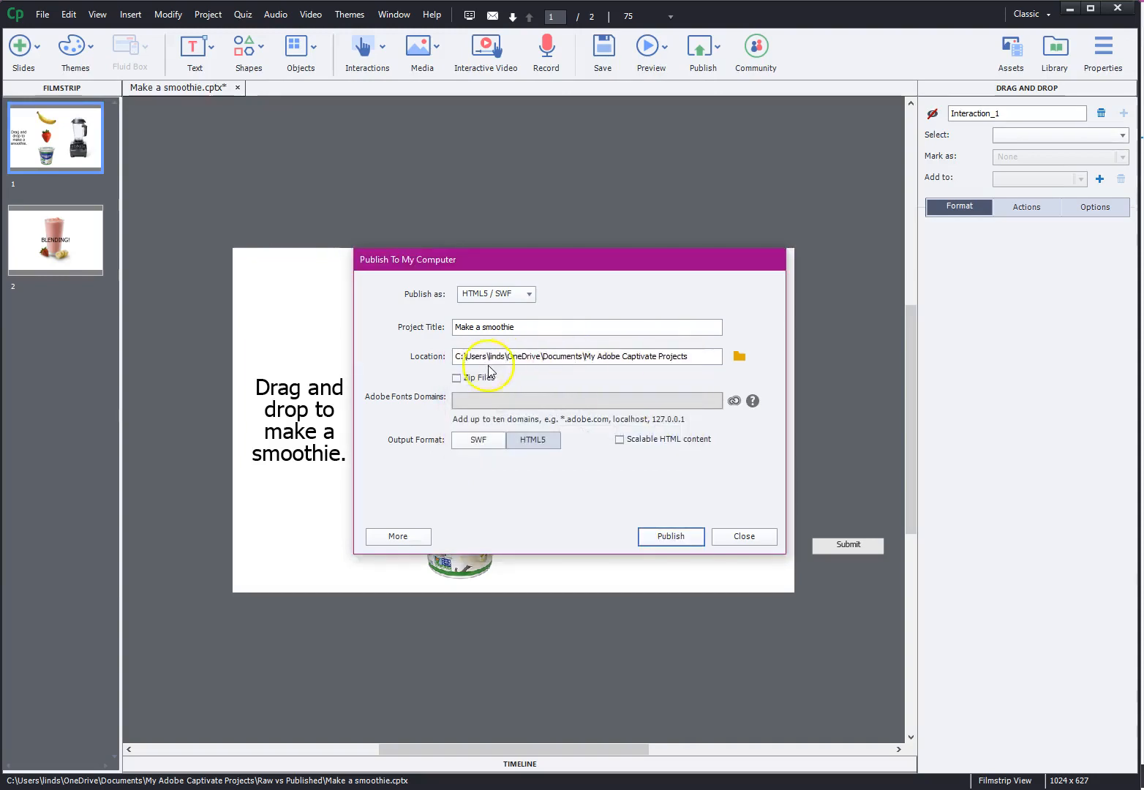
left_click_drag(455, 356, 697, 361)
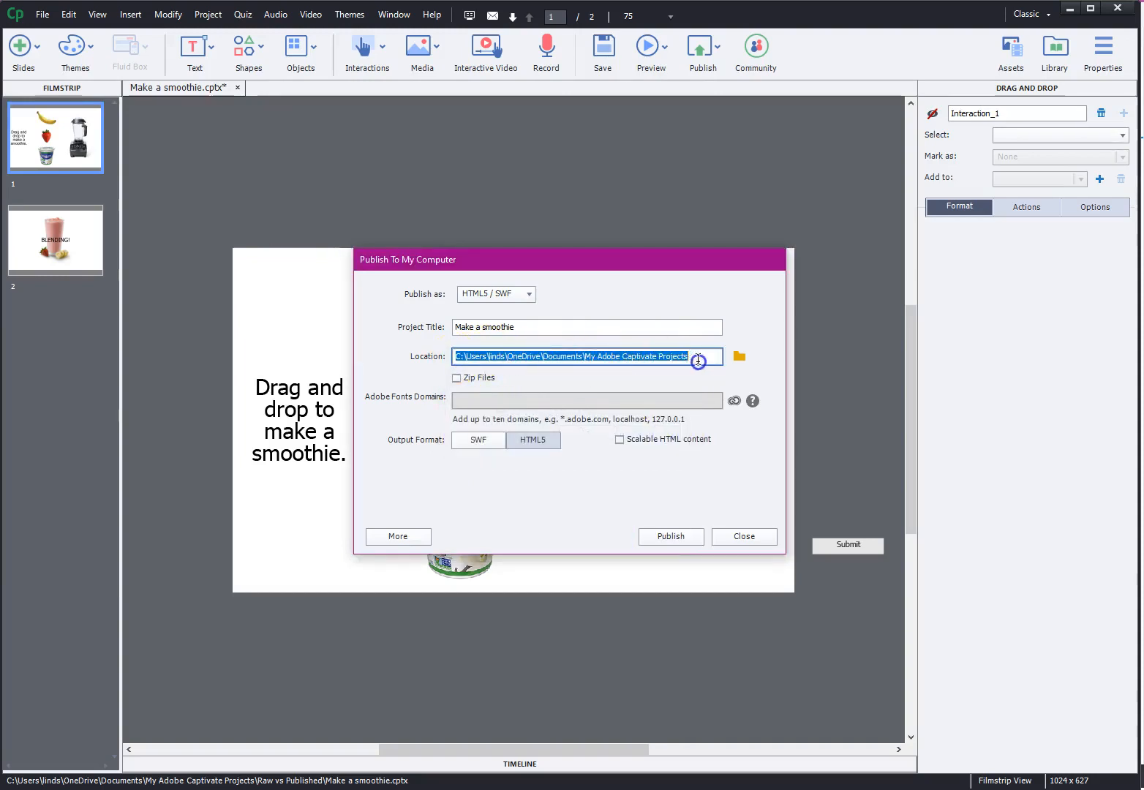
left_click(739, 357)
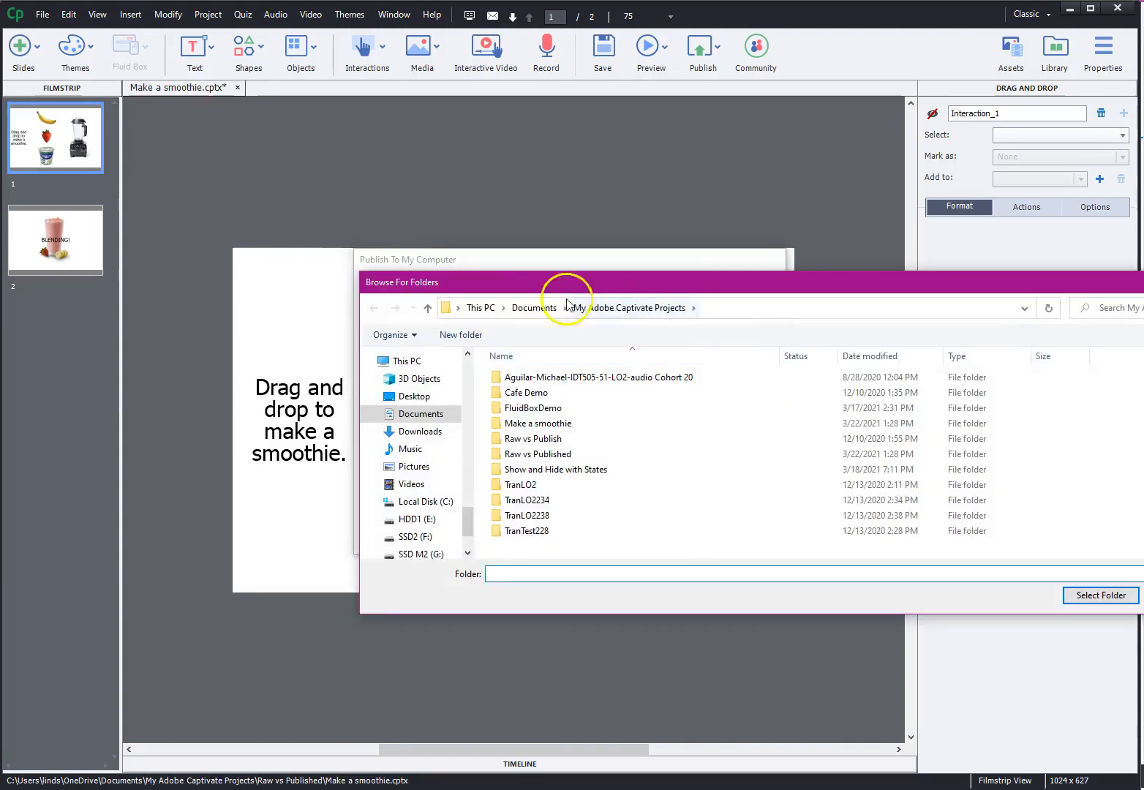
left_click(1143, 595)
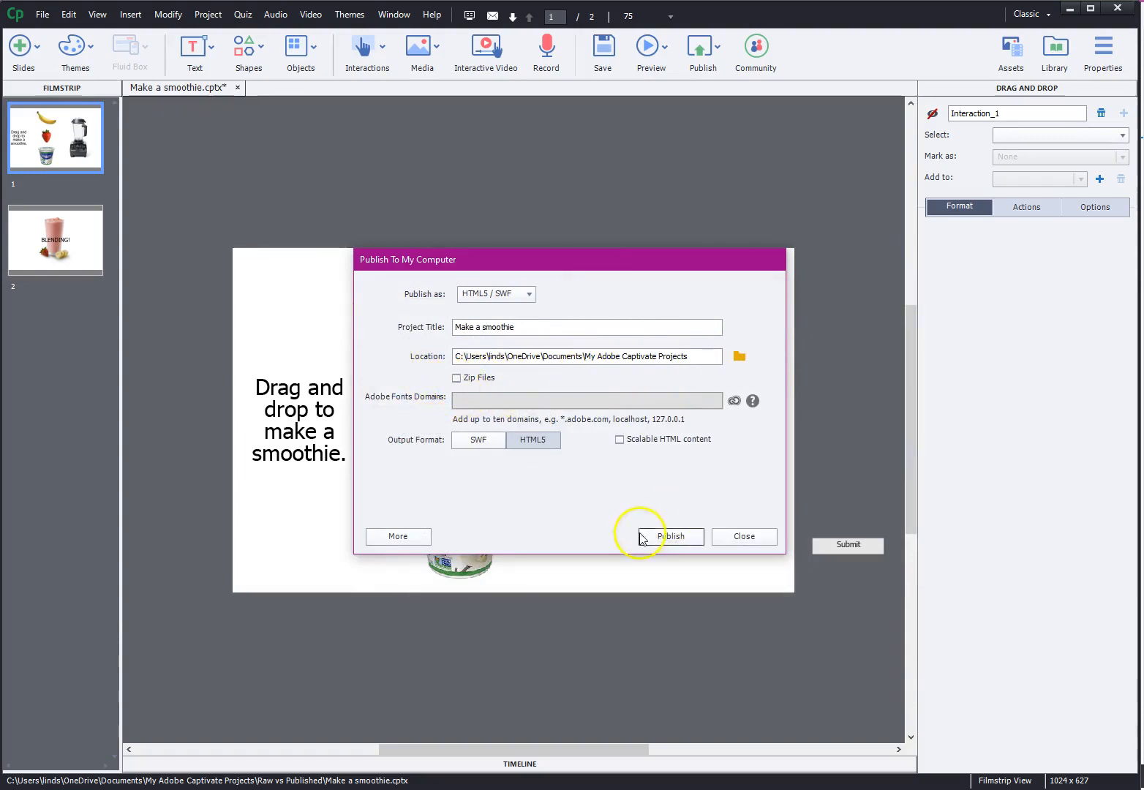
left_click(673, 536)
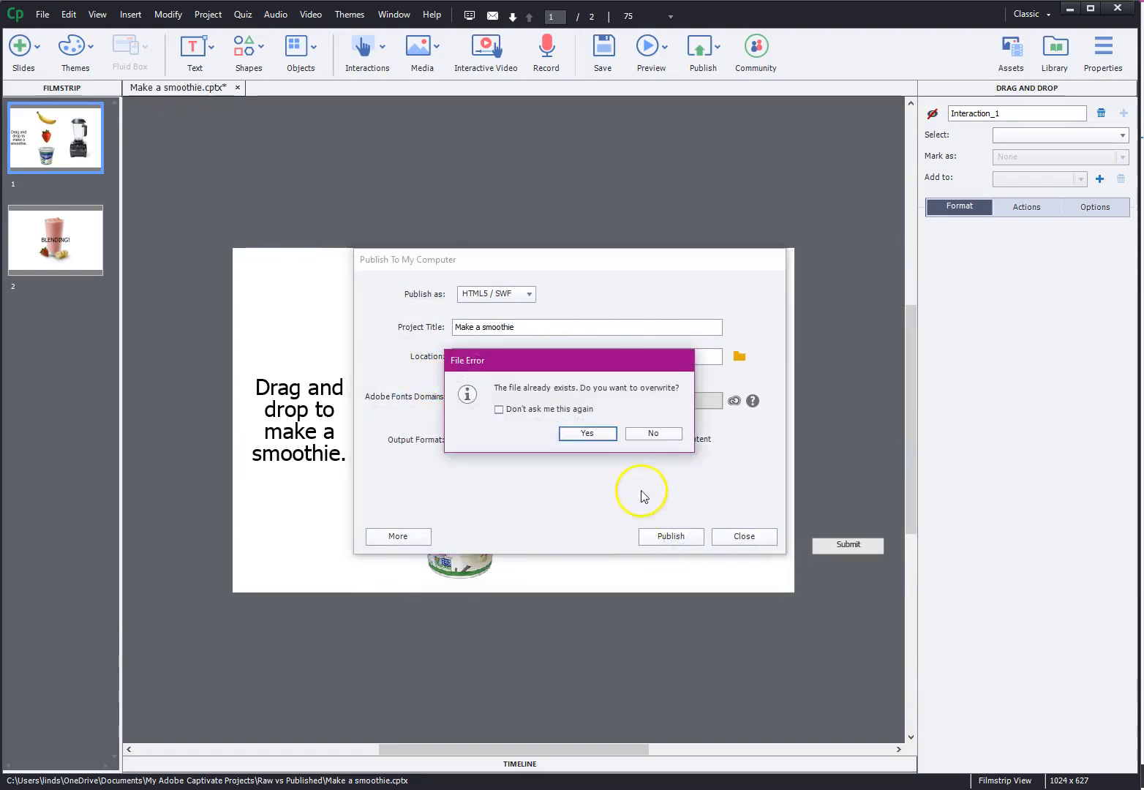
left_click(587, 433)
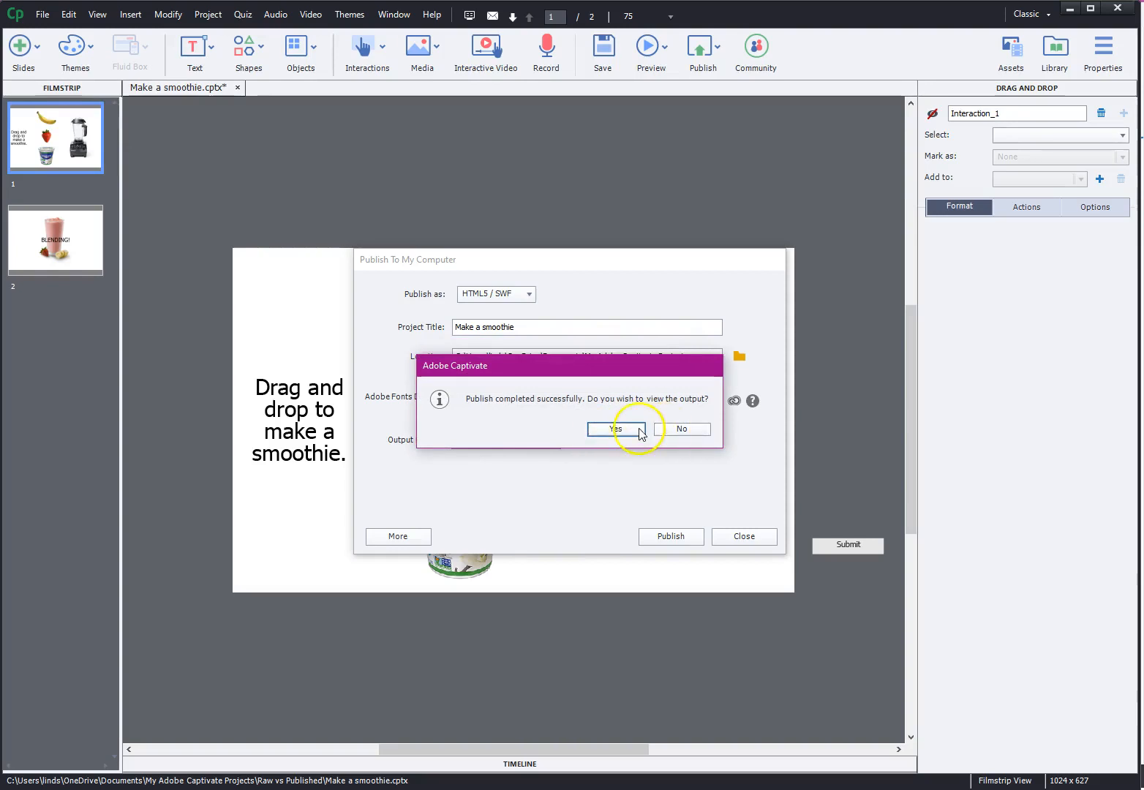
- Decline viewing the published output and browse in File Explorer from Documents to the My Adobe Captivate Projects folder, sorting it by date modified
left_click(680, 429)
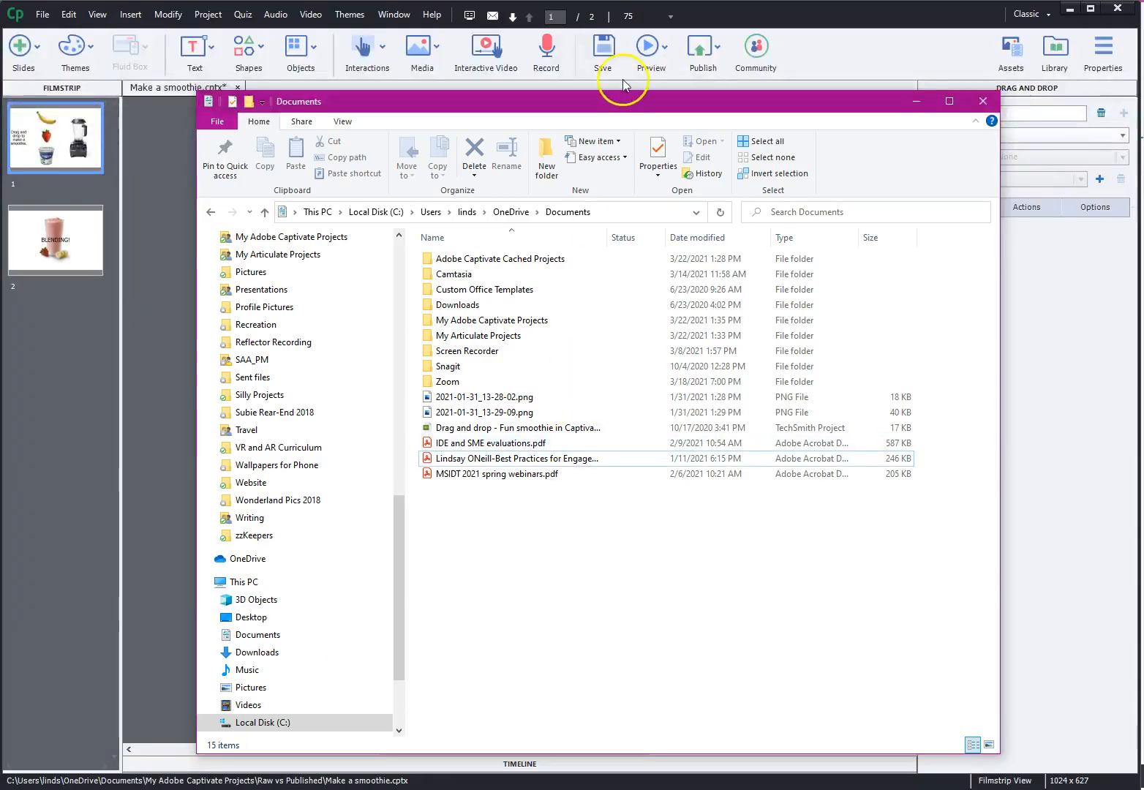
left_click_drag(601, 97, 598, 85)
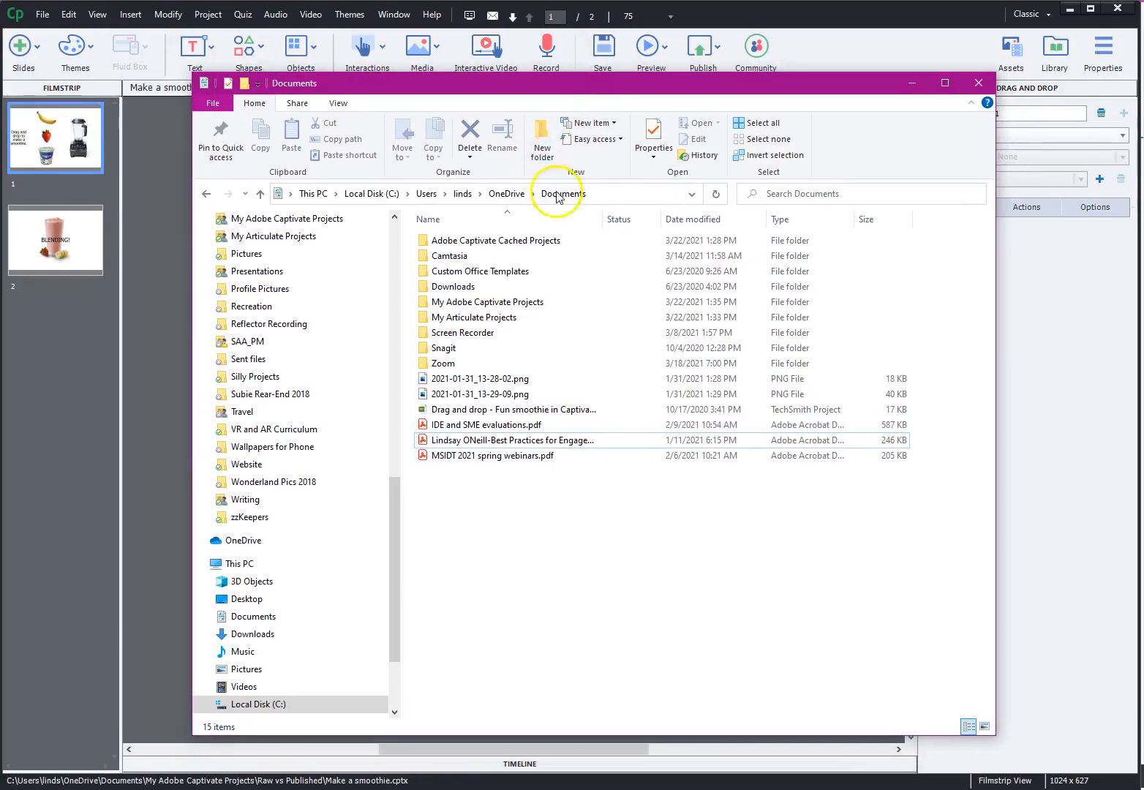
left_click(254, 617)
double_click(493, 316)
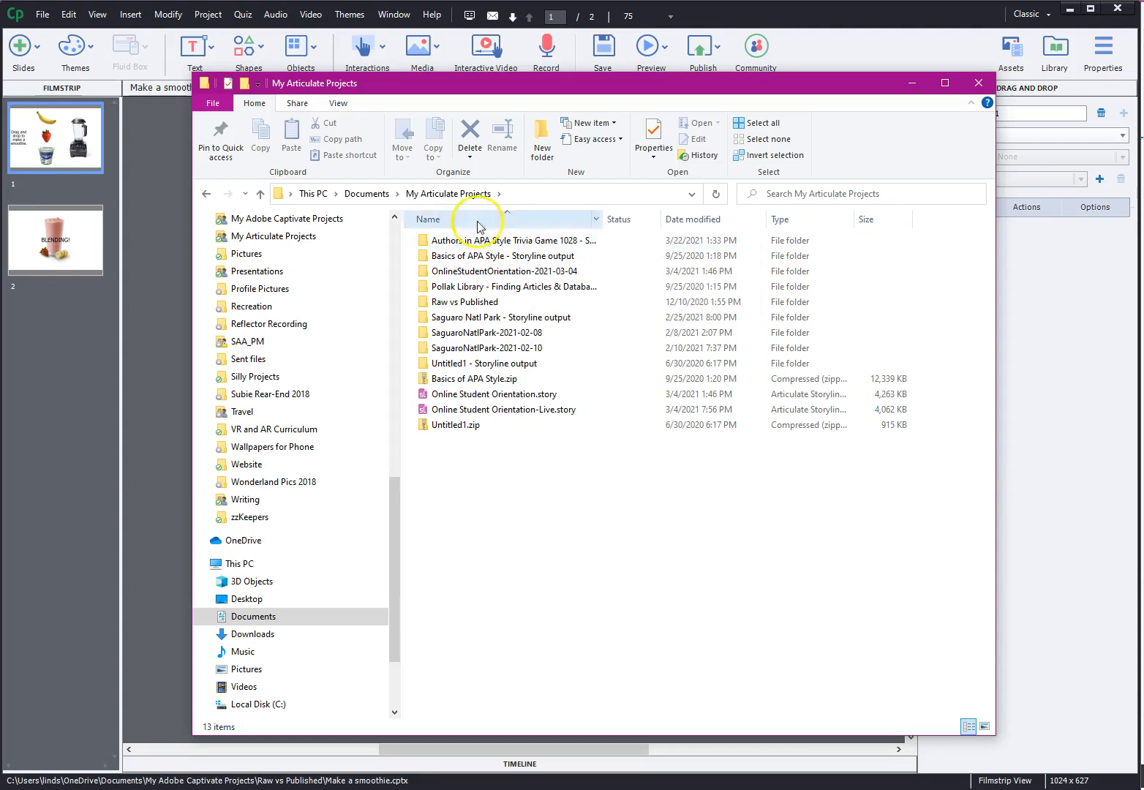
left_click(369, 193)
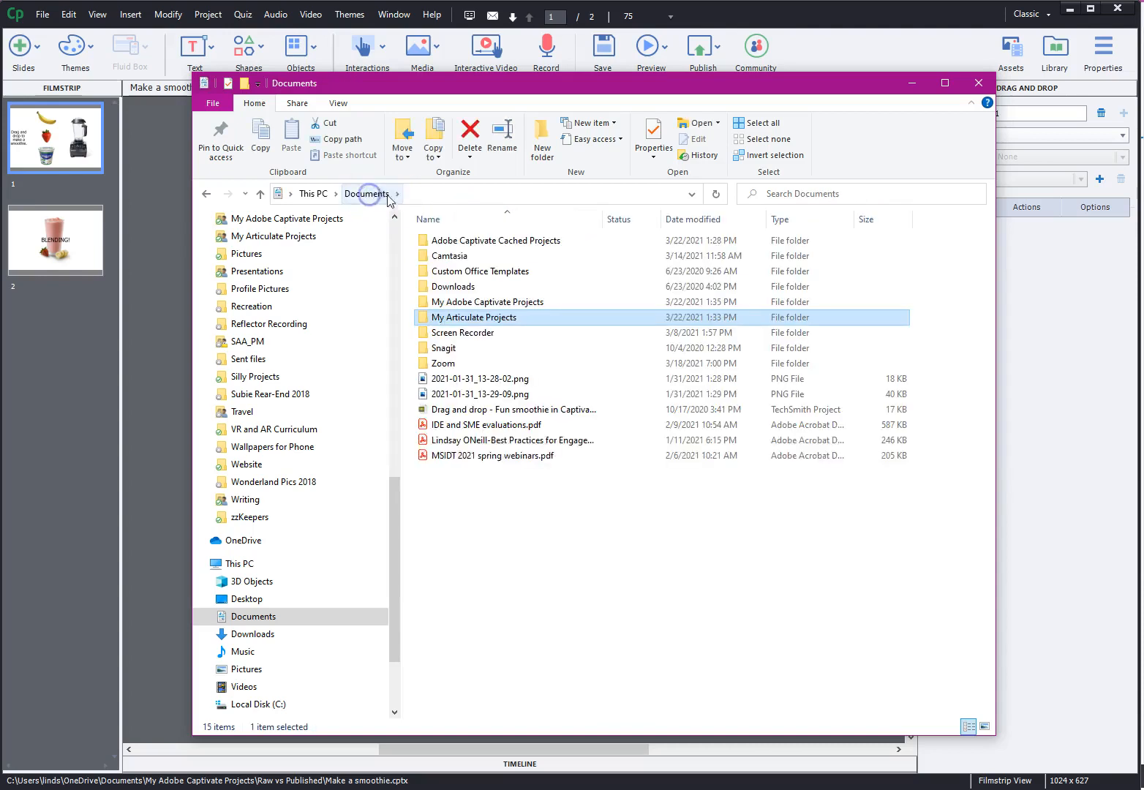
double_click(455, 302)
left_click(684, 219)
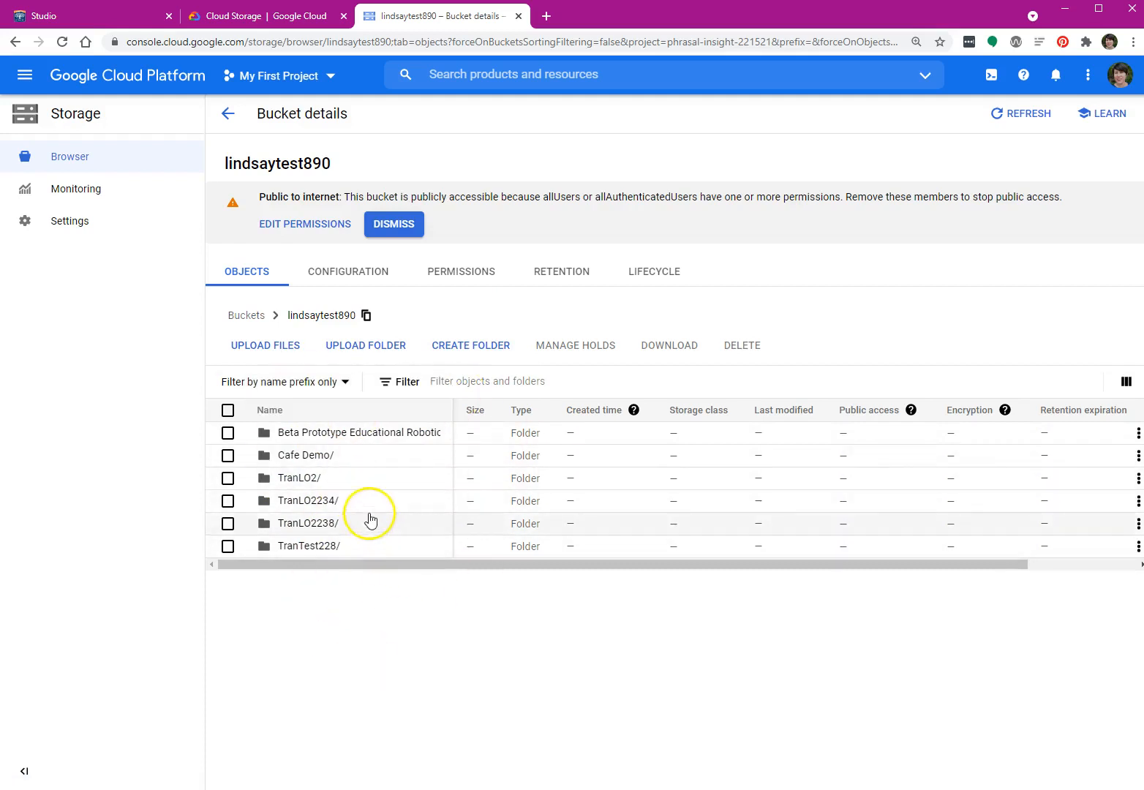
- In the Google Cloud Storage bucket, start a folder upload, browse to Documents > My Articulate Projects and widen the name column
left_click(372, 353)
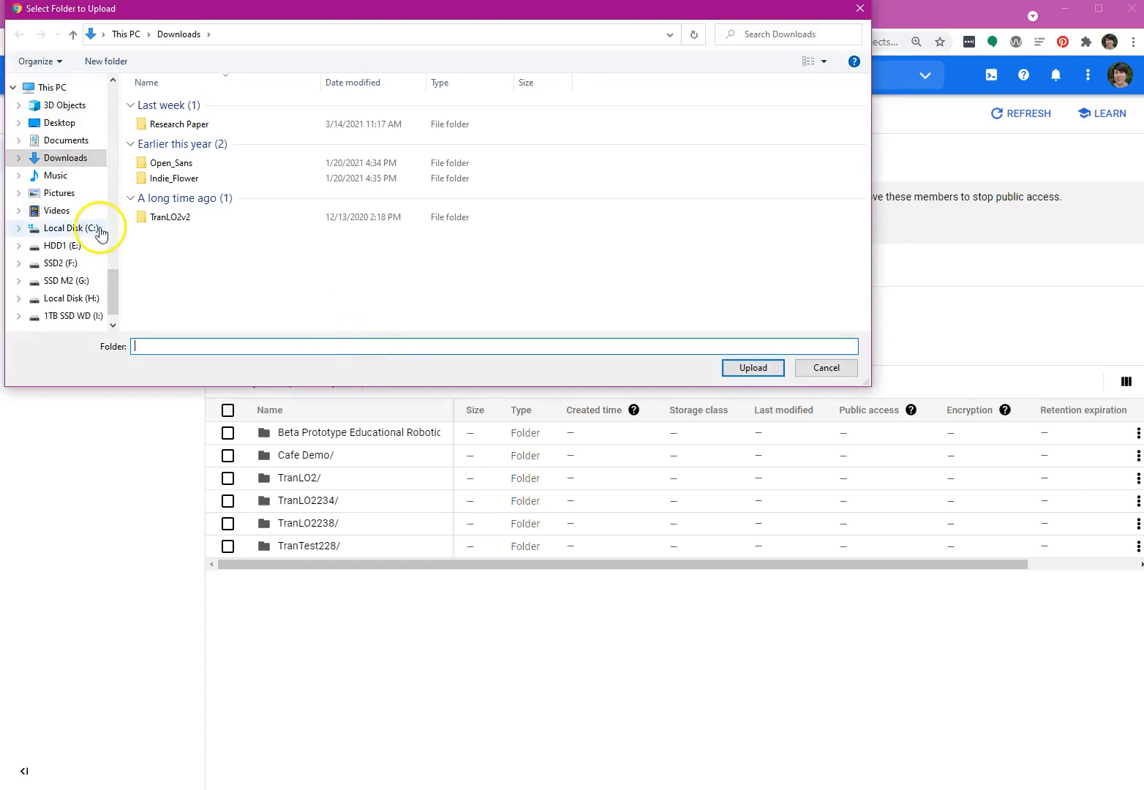
left_click(66, 140)
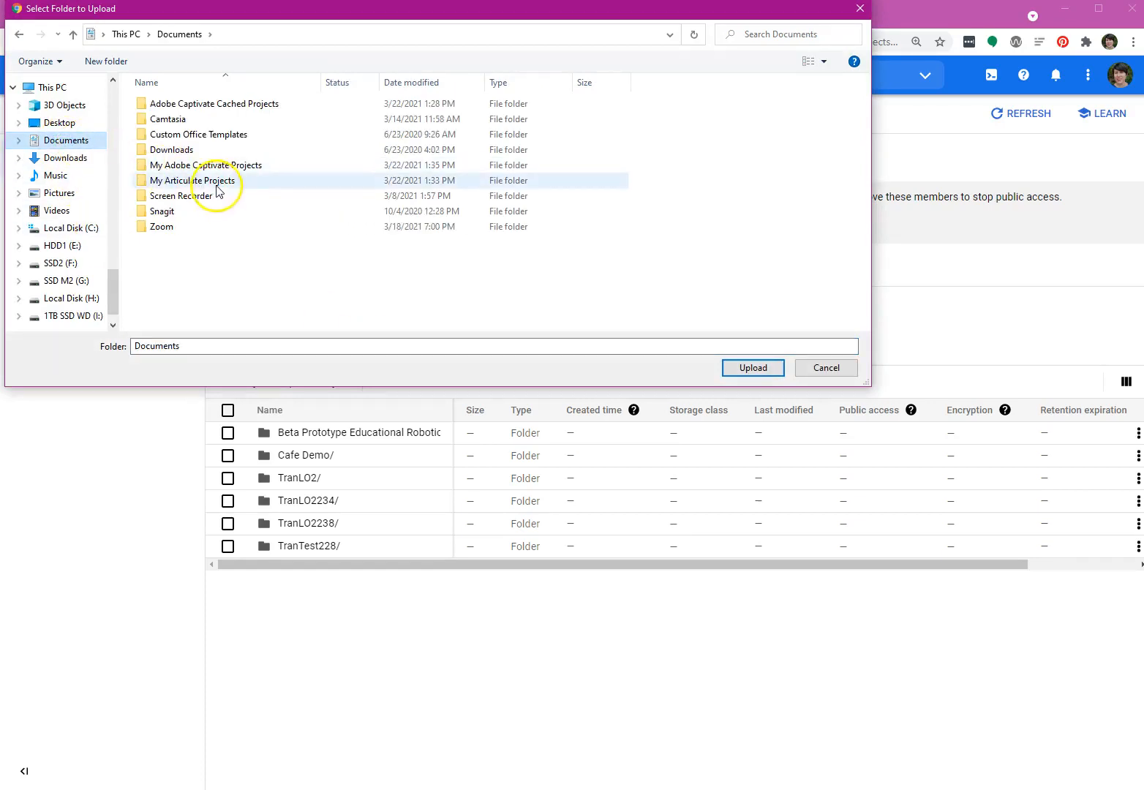
double_click(194, 183)
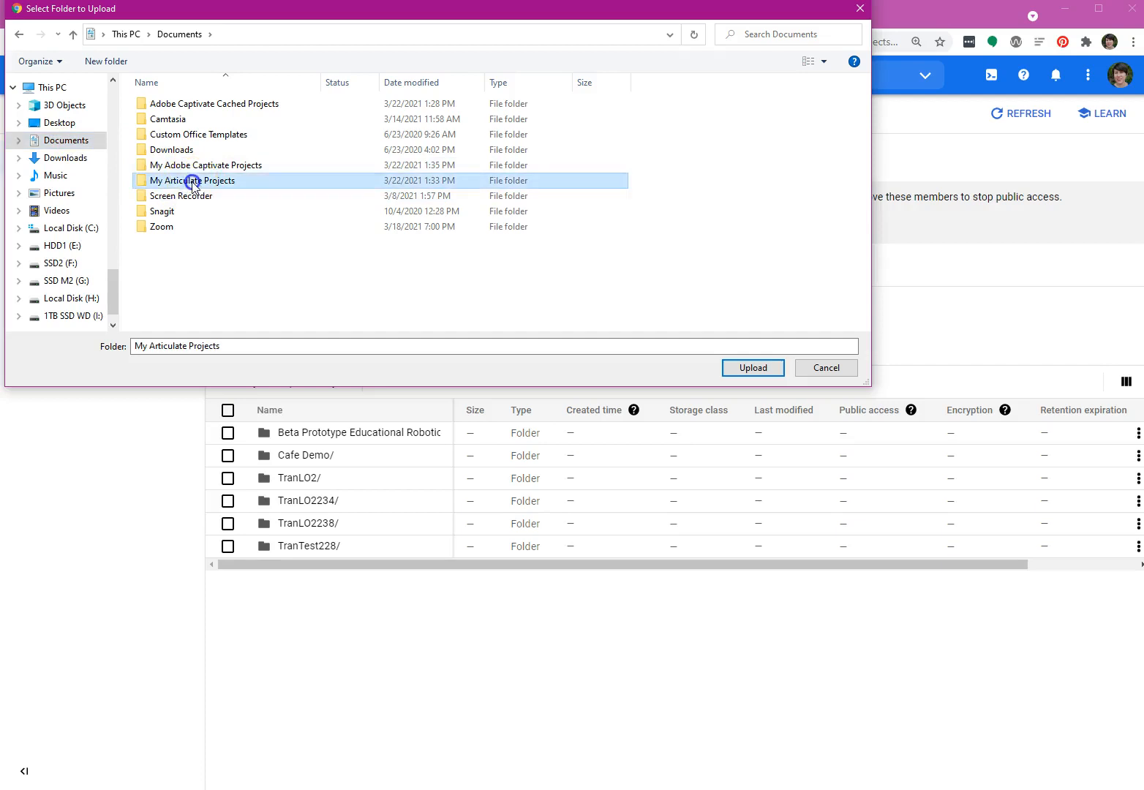
left_click_drag(322, 81, 442, 82)
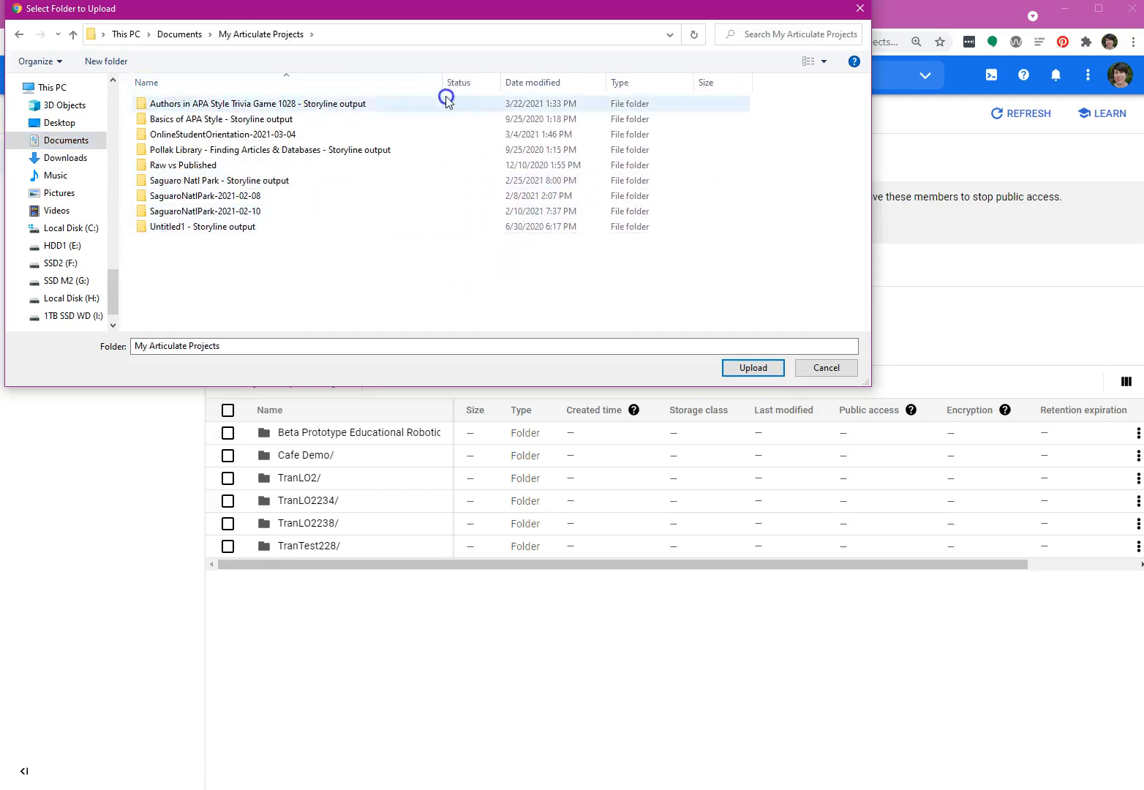
- Rename the folder Authors in APA Style Trivia Game 1028 - Storyline output as AuthorsInAPA
left_click(230, 107)
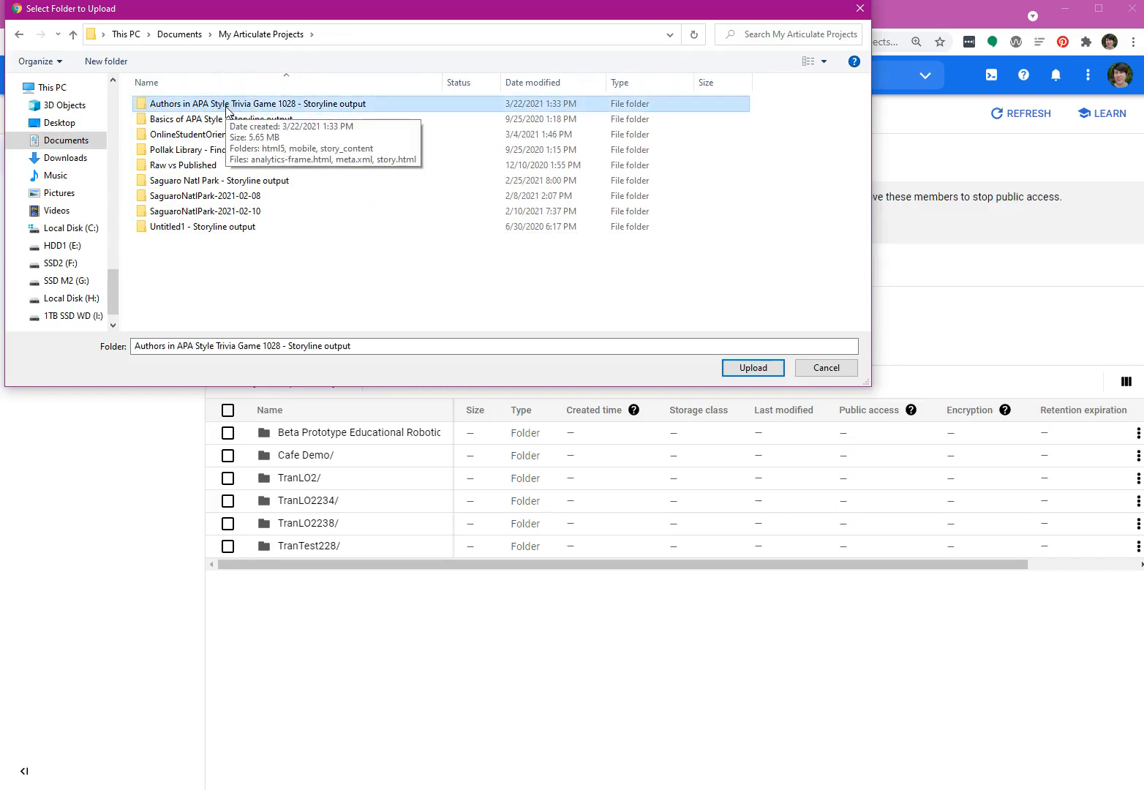
right_click(226, 107)
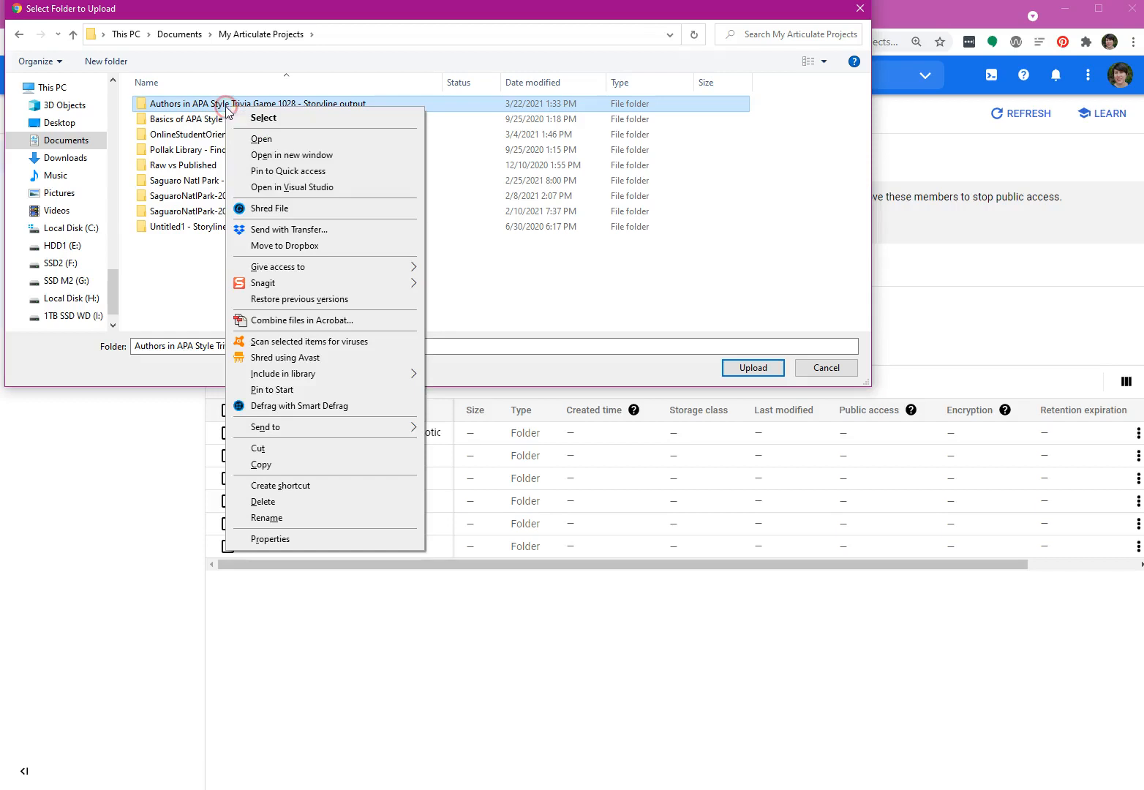
left_click(327, 517)
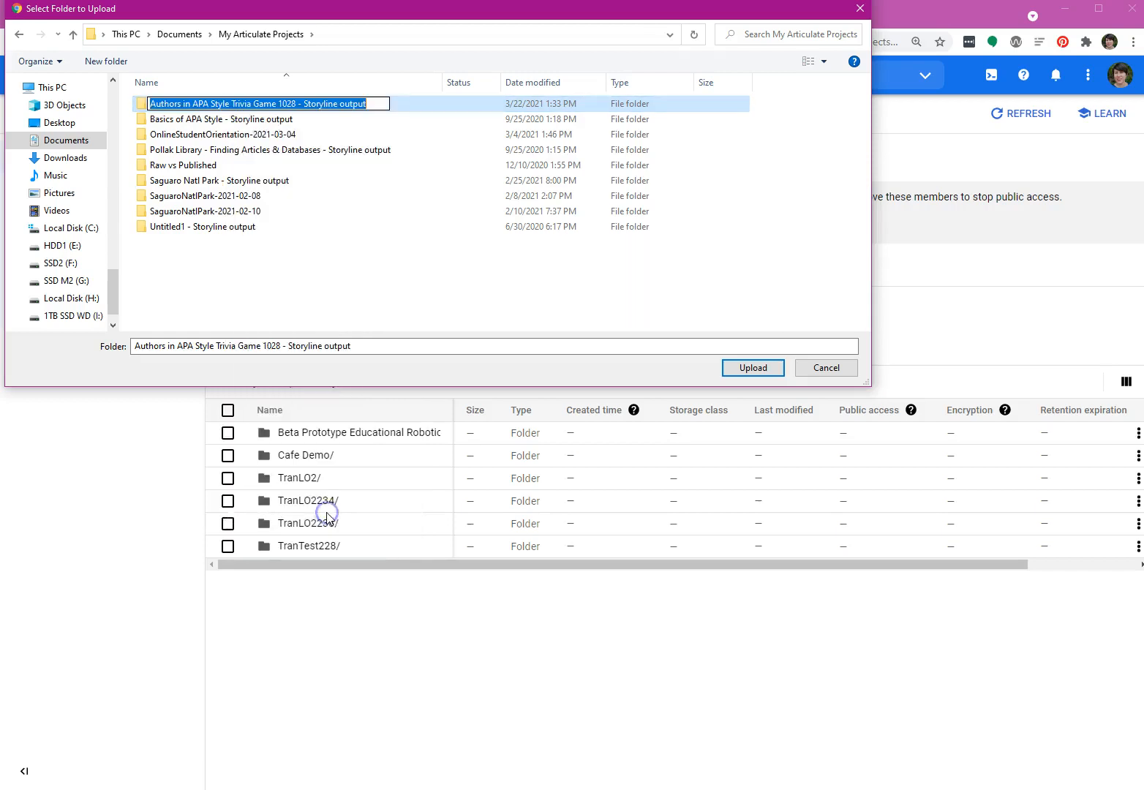
type("AuthorsInAPA")
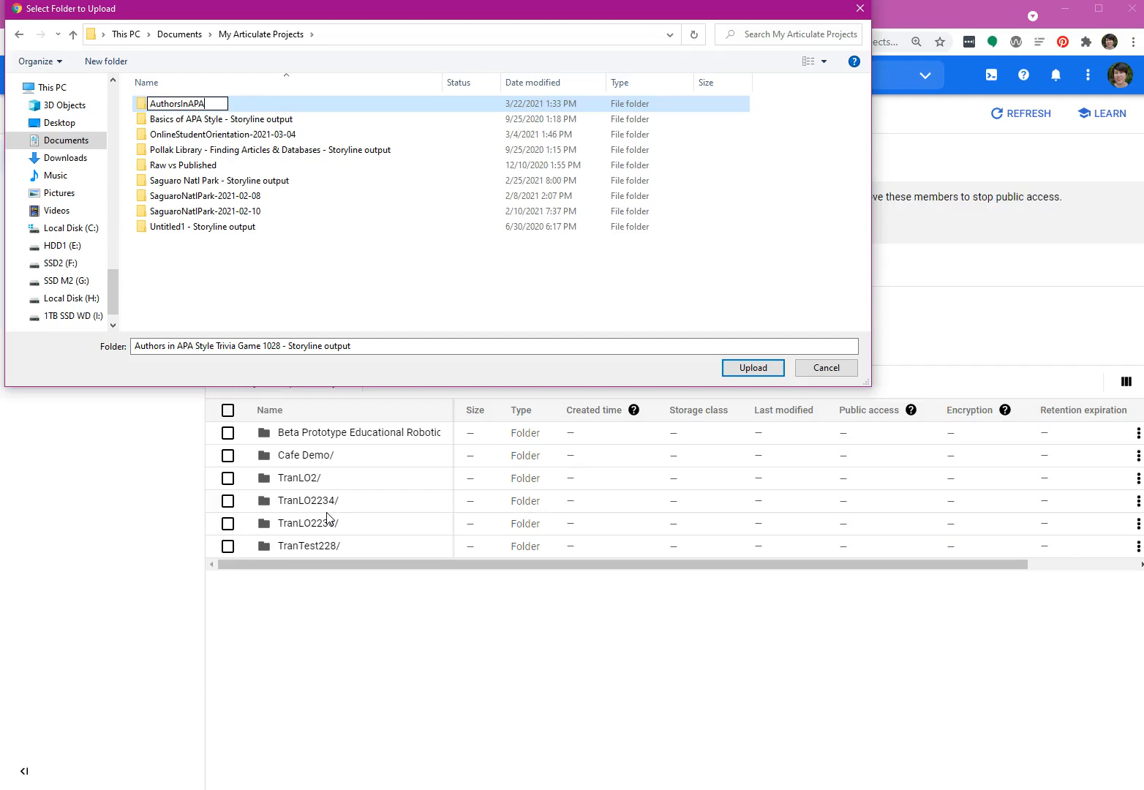
key("Return")
- Upload the AuthorsInAPA folder to the bucket, approve the site upload and check the upload progress list
left_click(753, 368)
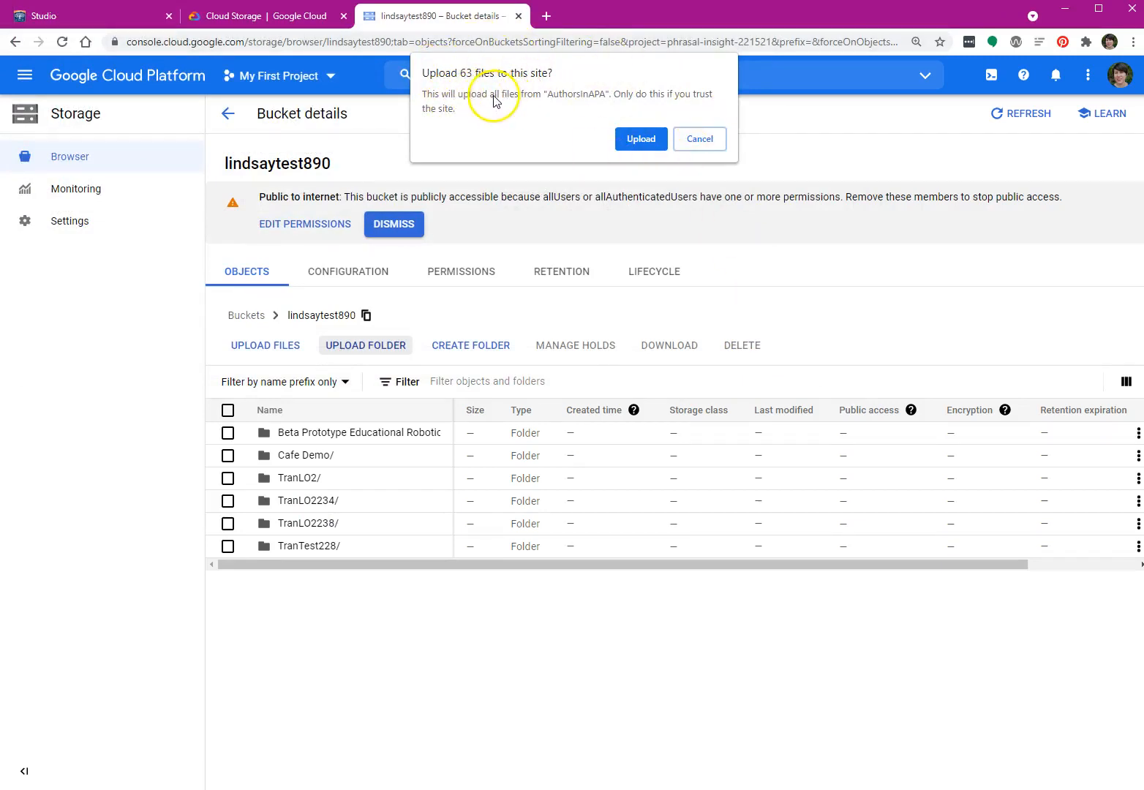
left_click(641, 140)
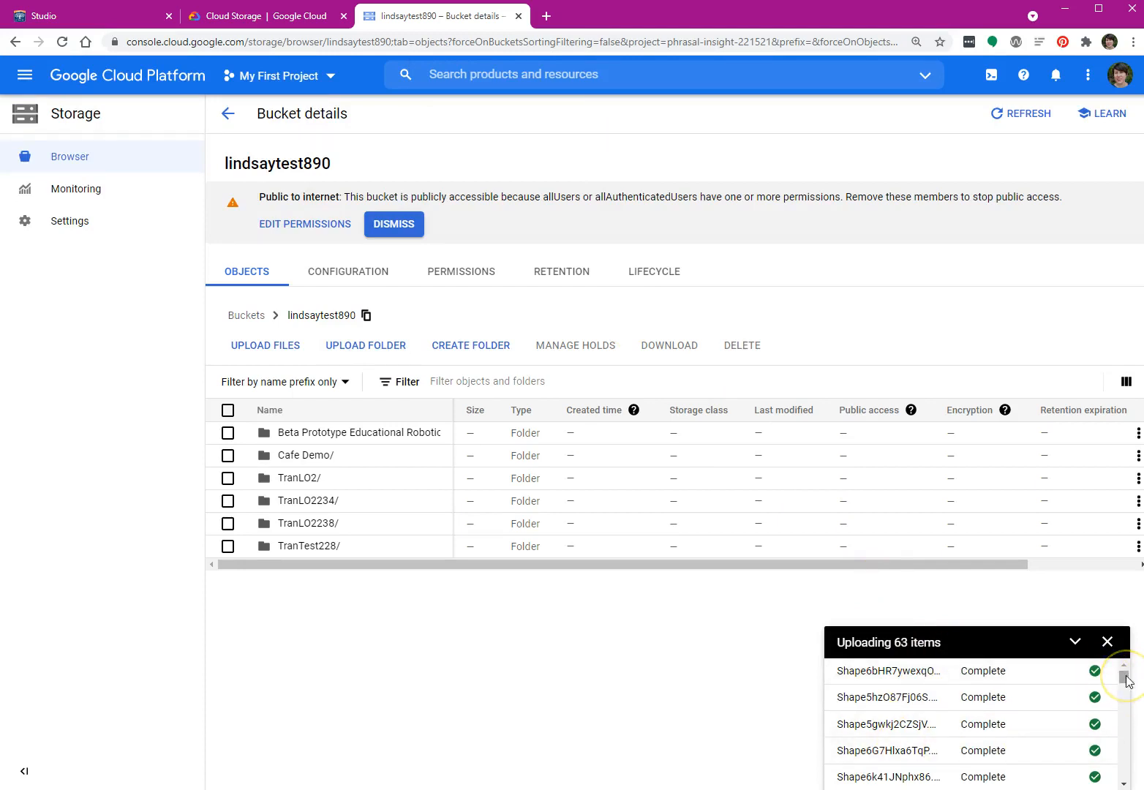
mouse_move(1126, 676)
left_mouse_down()
mouse_move(1127, 764)
mouse_move(1131, 668)
left_mouse_up()
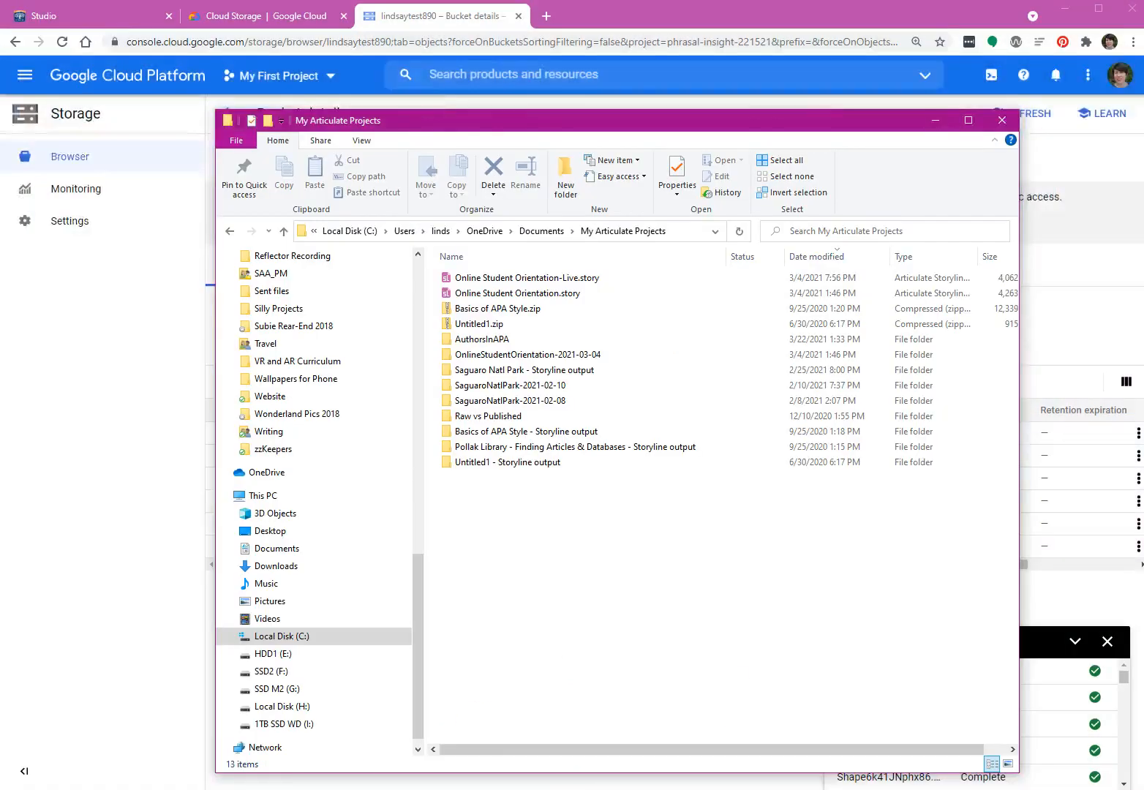
- In File Explorer, go from My Articulate Projects through Documents to the My Adobe Captivate Projects folder
left_click_drag(454, 123, 654, 107)
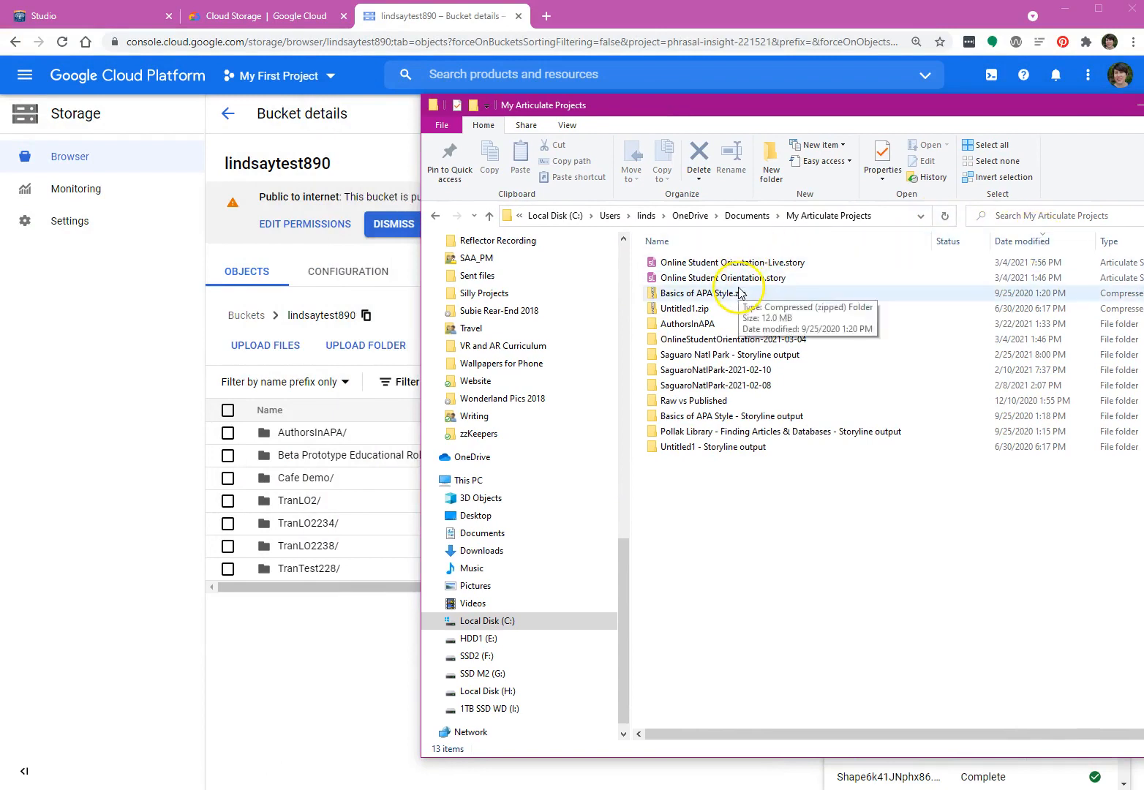
left_click(687, 329)
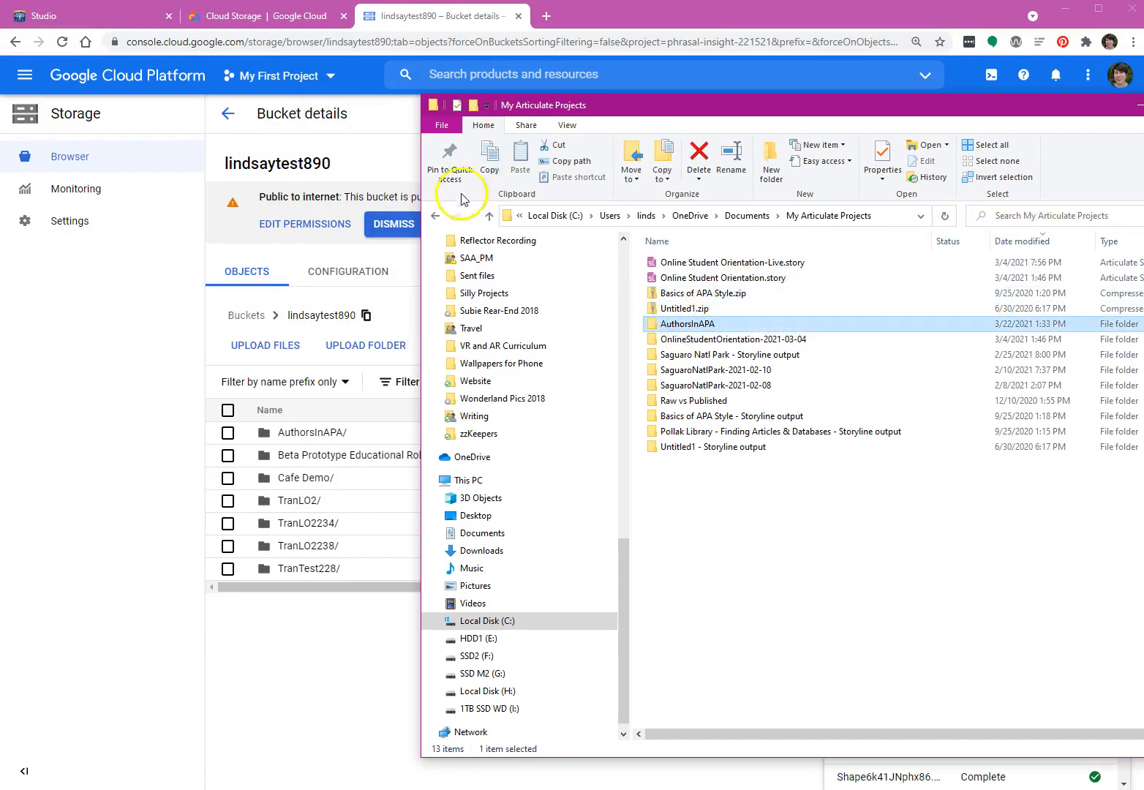
left_click(436, 216)
left_click(841, 430)
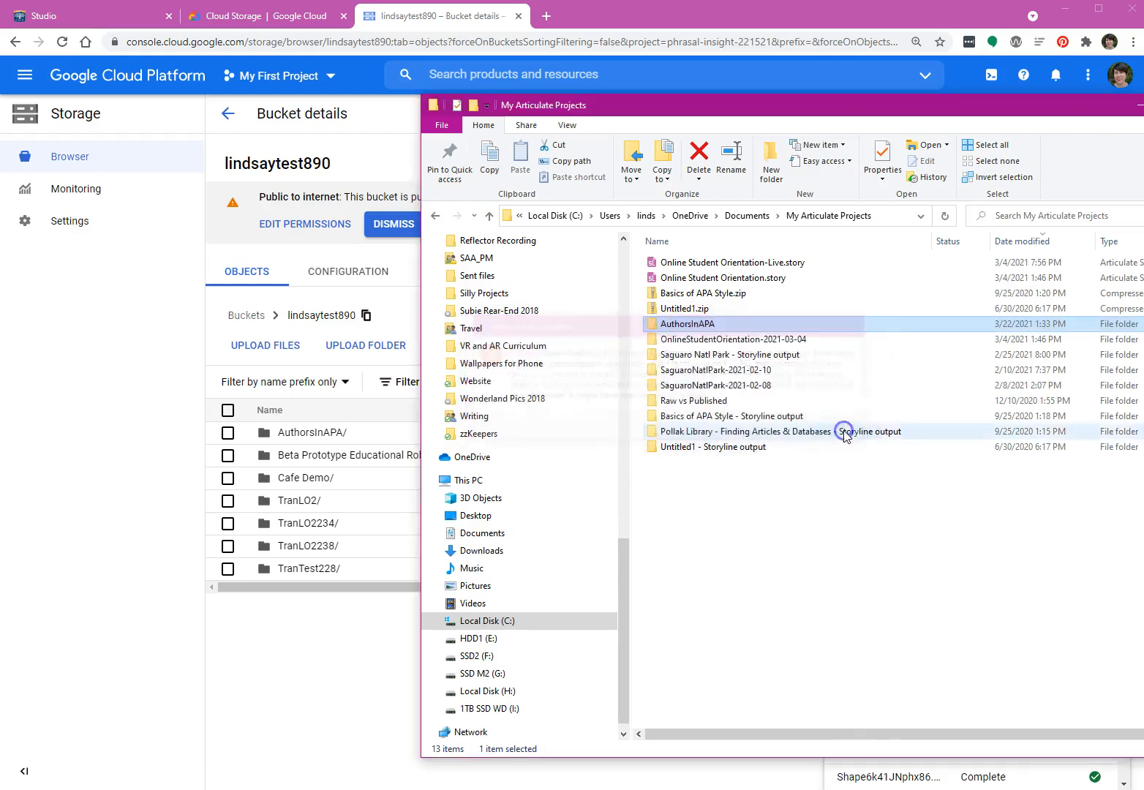
left_click(742, 215)
left_click(707, 323)
double_click(707, 323)
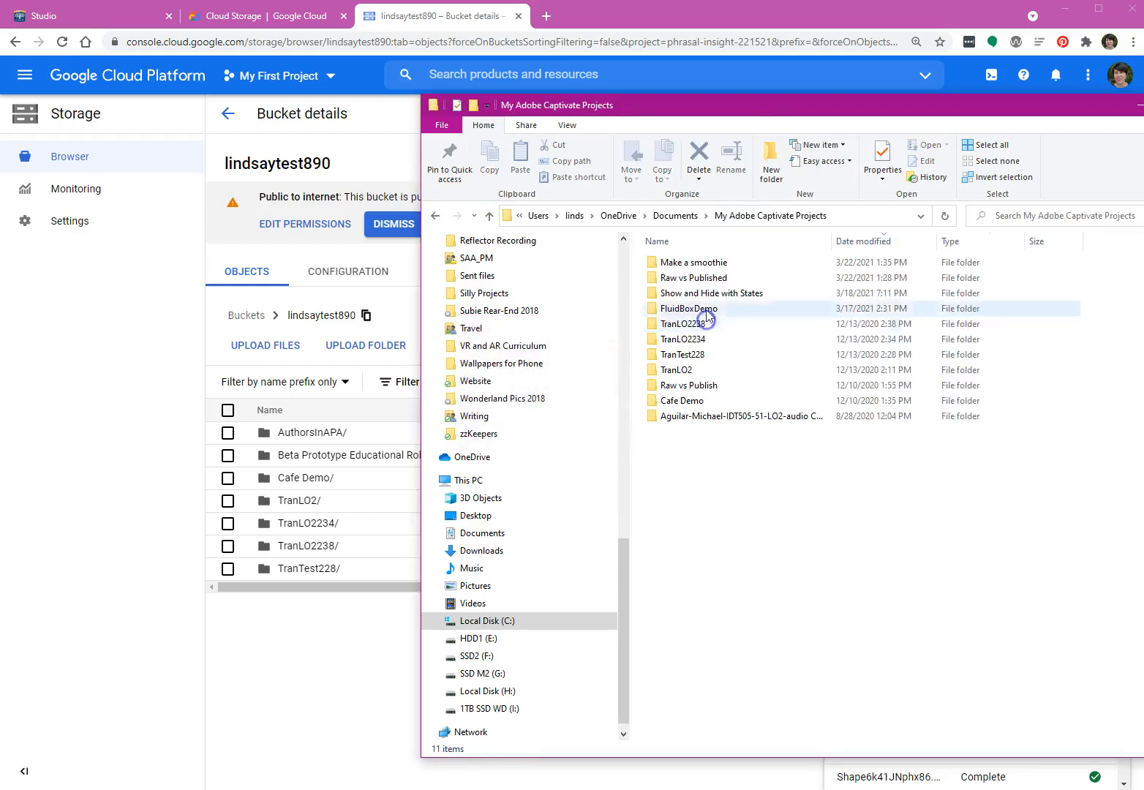
left_click_drag(761, 107, 674, 103)
- Rename the Make a smoothie folder as makeasmoothie
left_click(613, 258)
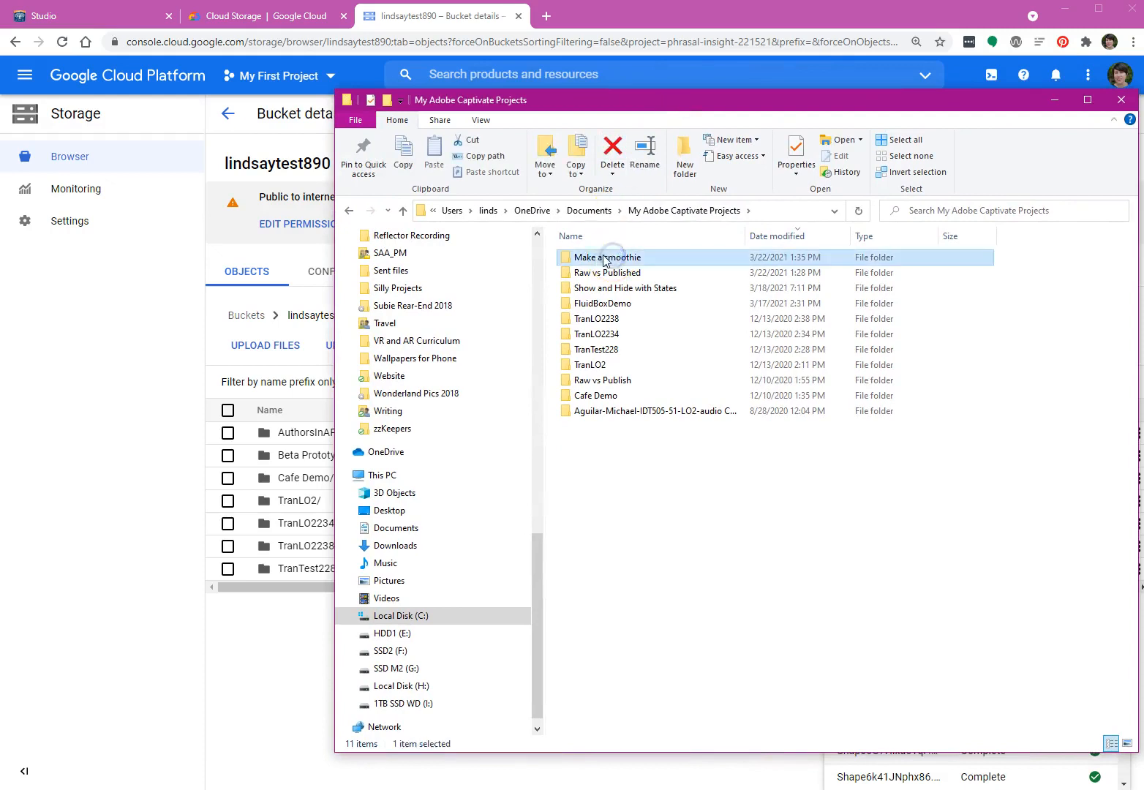
left_click(606, 260)
type("makeasmoothie")
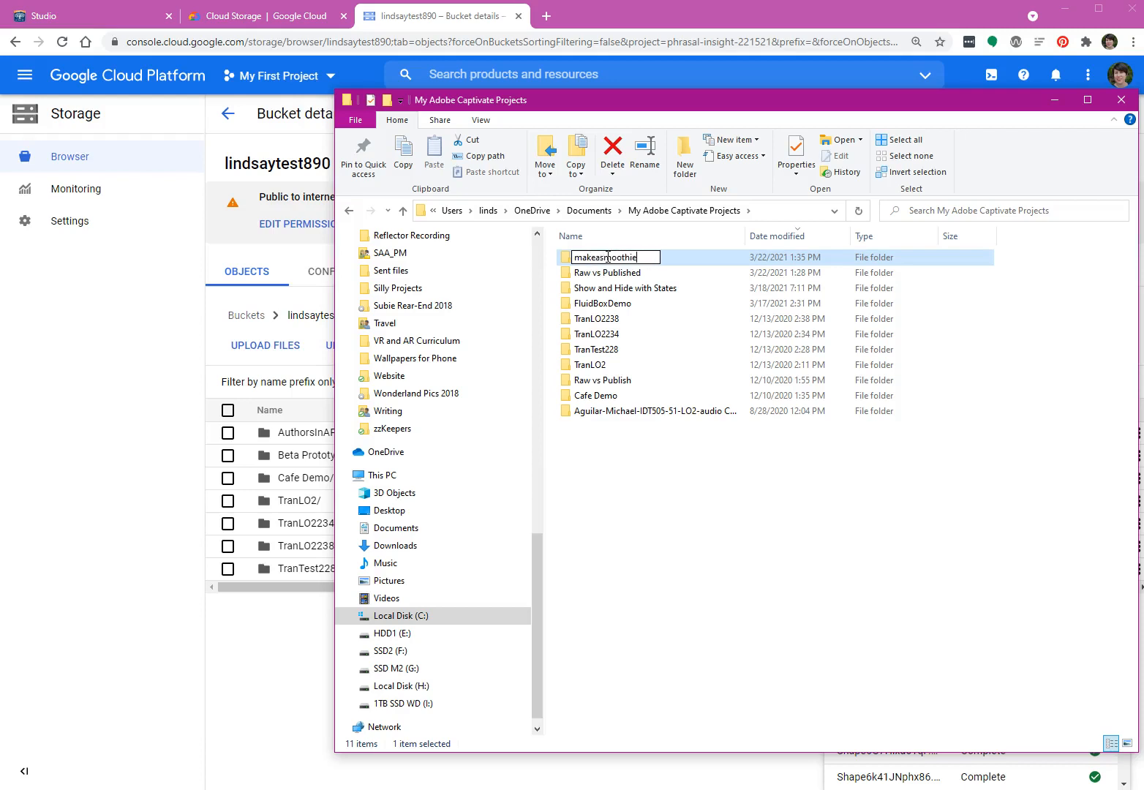
key("Return")
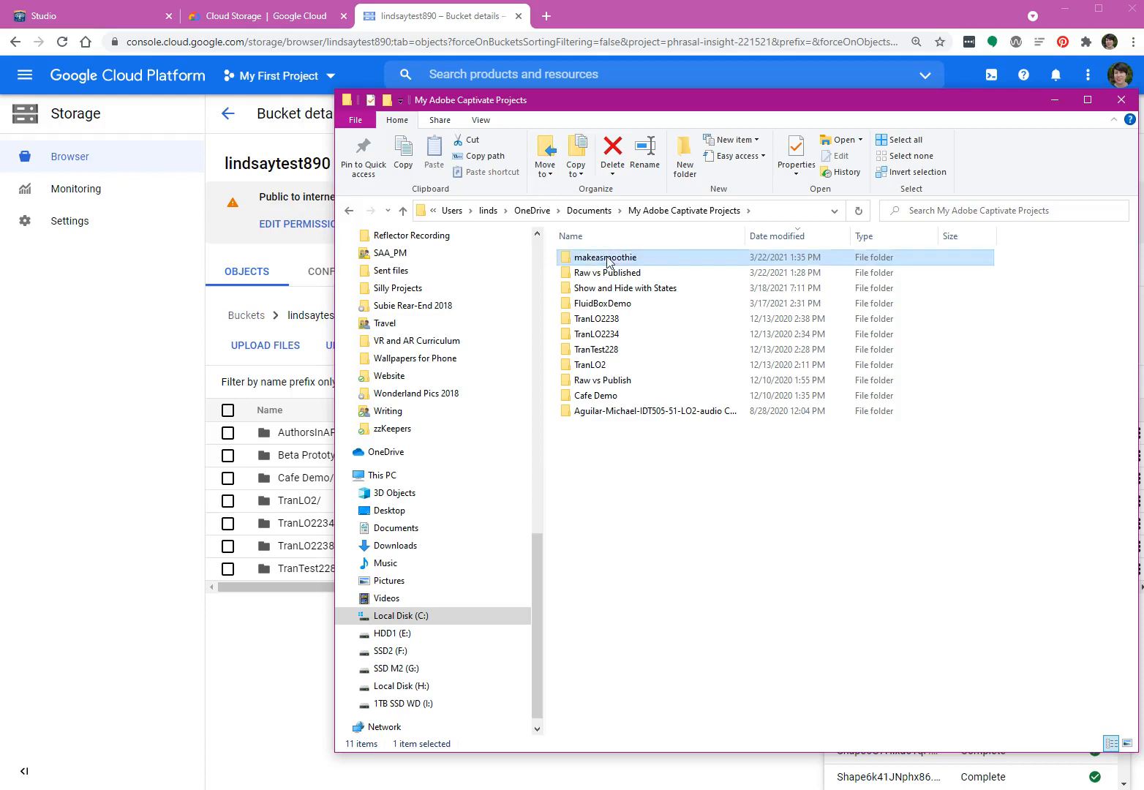
- Place File Explorer beside the bucket's object list, upload the makeasmoothie folder into the bucket and check the upload progress list
left_click_drag(651, 112, 652, 79)
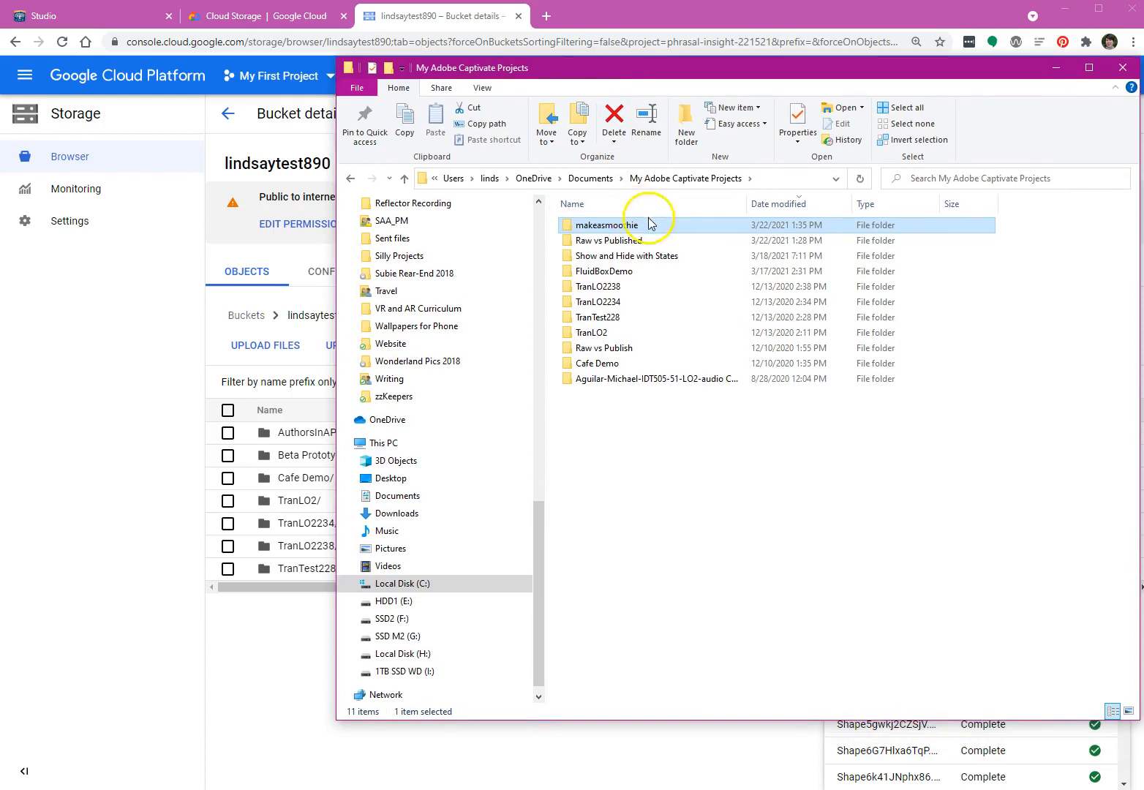
left_click_drag(628, 68, 996, 68)
left_click(984, 220)
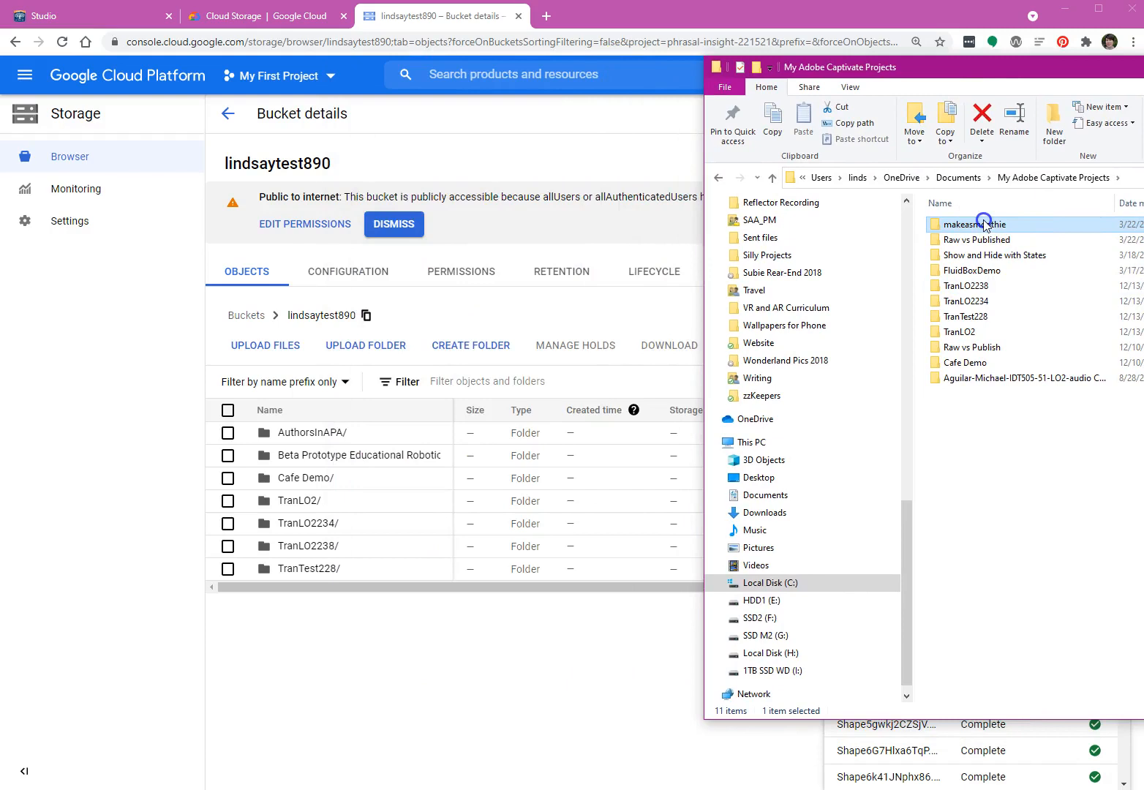
left_click_drag(984, 221, 608, 514)
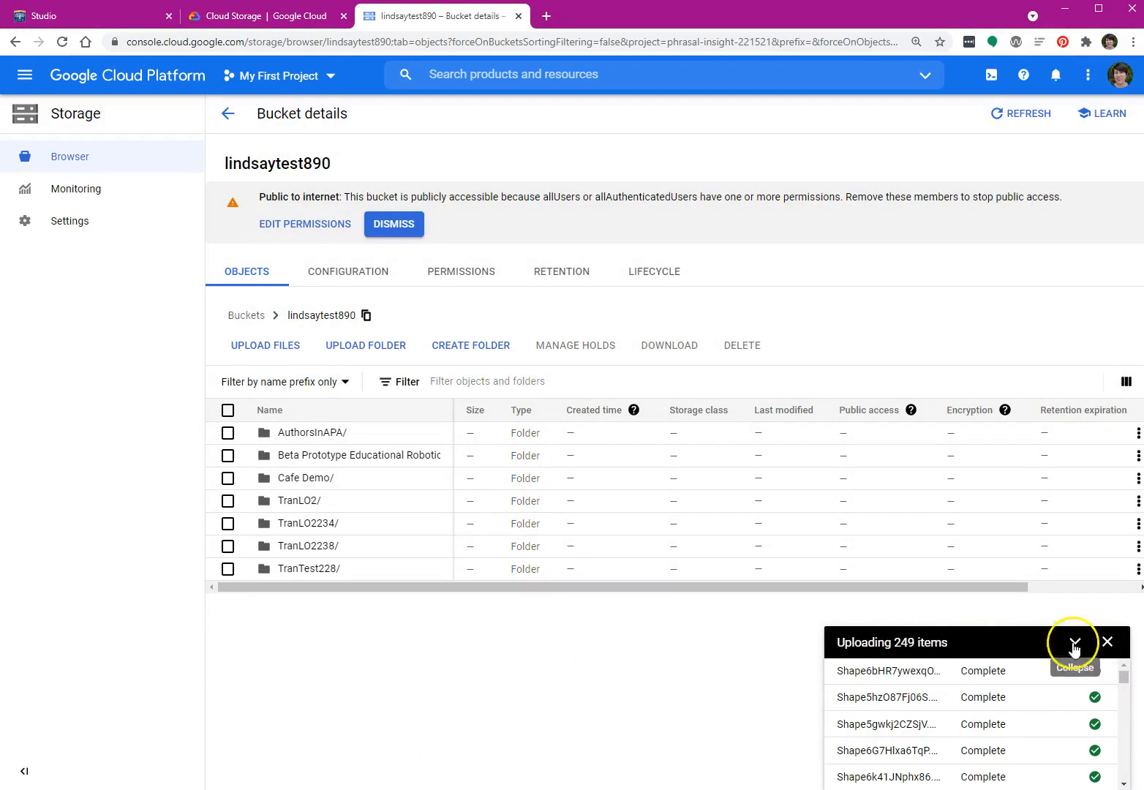
left_click_drag(947, 642, 844, 643)
left_click(835, 643)
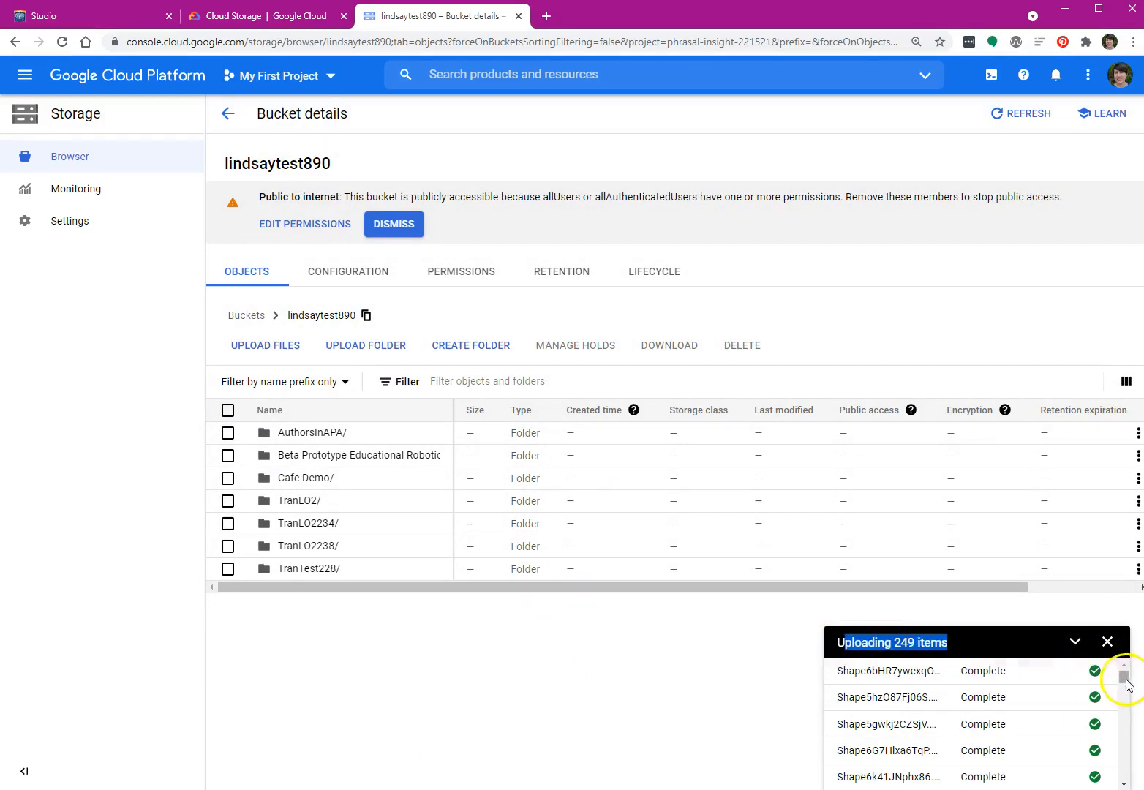
mouse_move(1125, 679)
left_mouse_down()
mouse_move(1128, 777)
mouse_move(1127, 642)
mouse_move(1132, 676)
left_mouse_up()
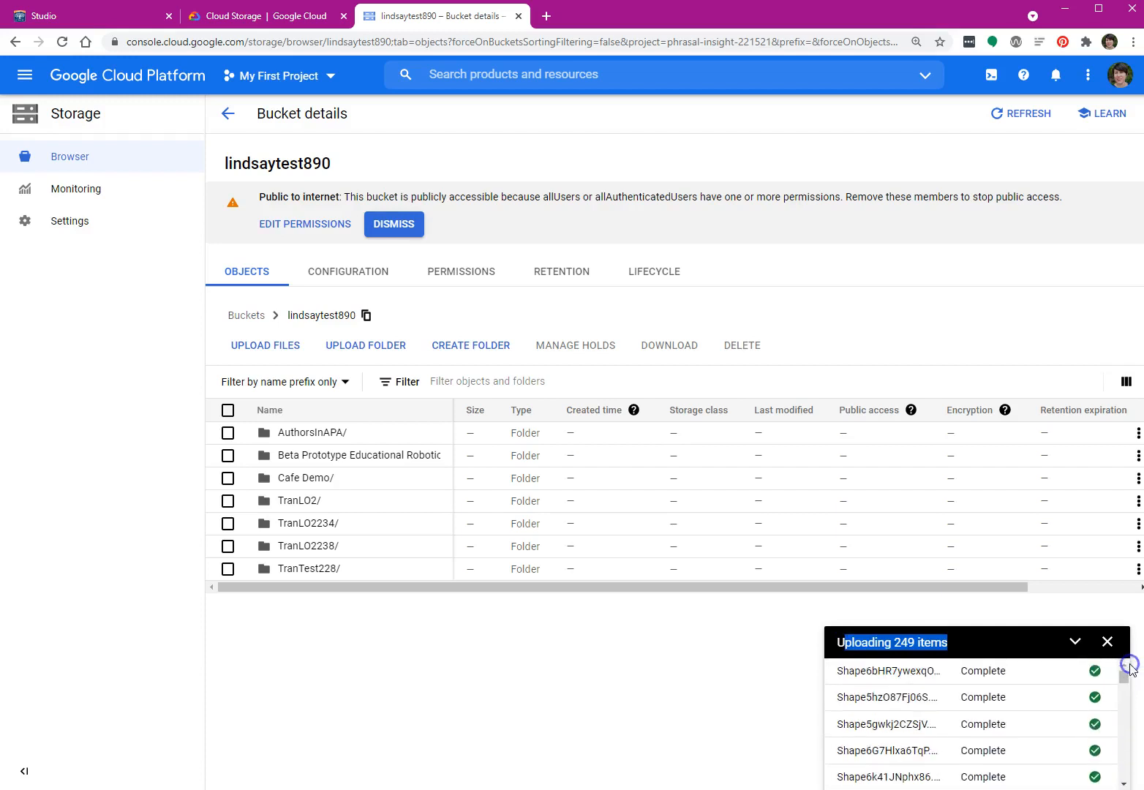
left_click(566, 705)
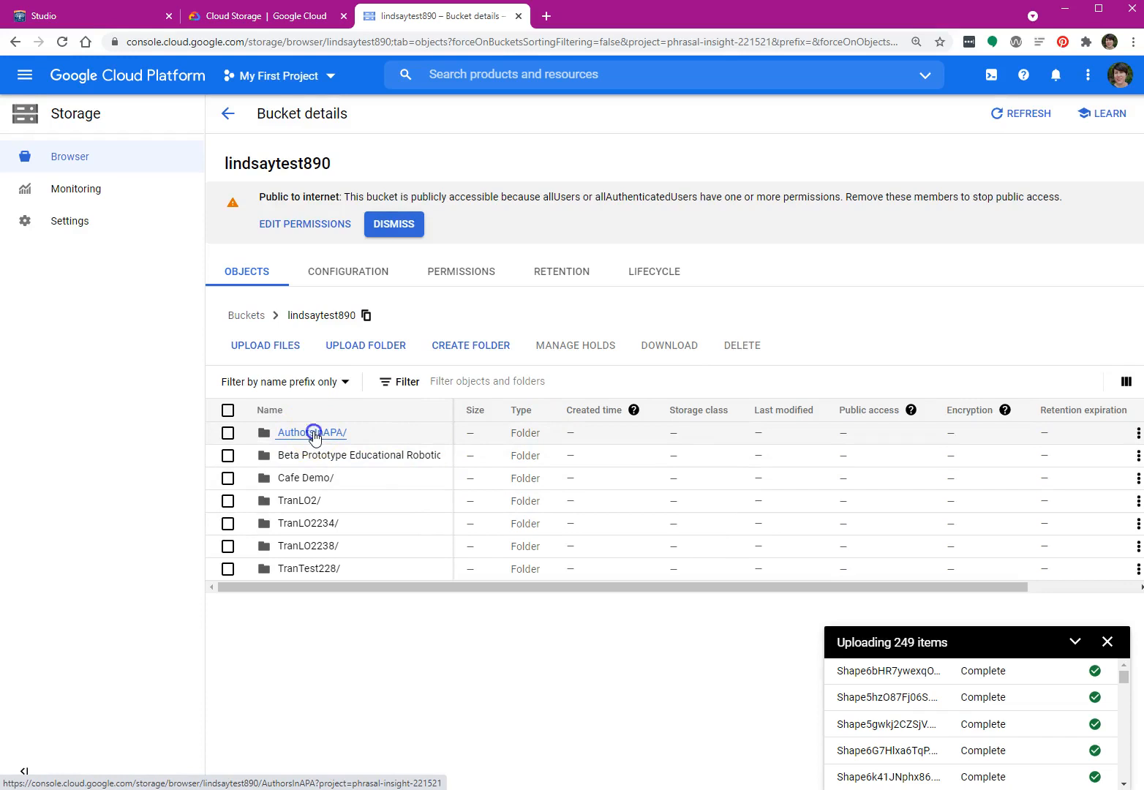
- Open the public URL of story.html from the bucket's AuthorsInAPA folder in a new browser tab and start the trivia game
left_click(314, 435)
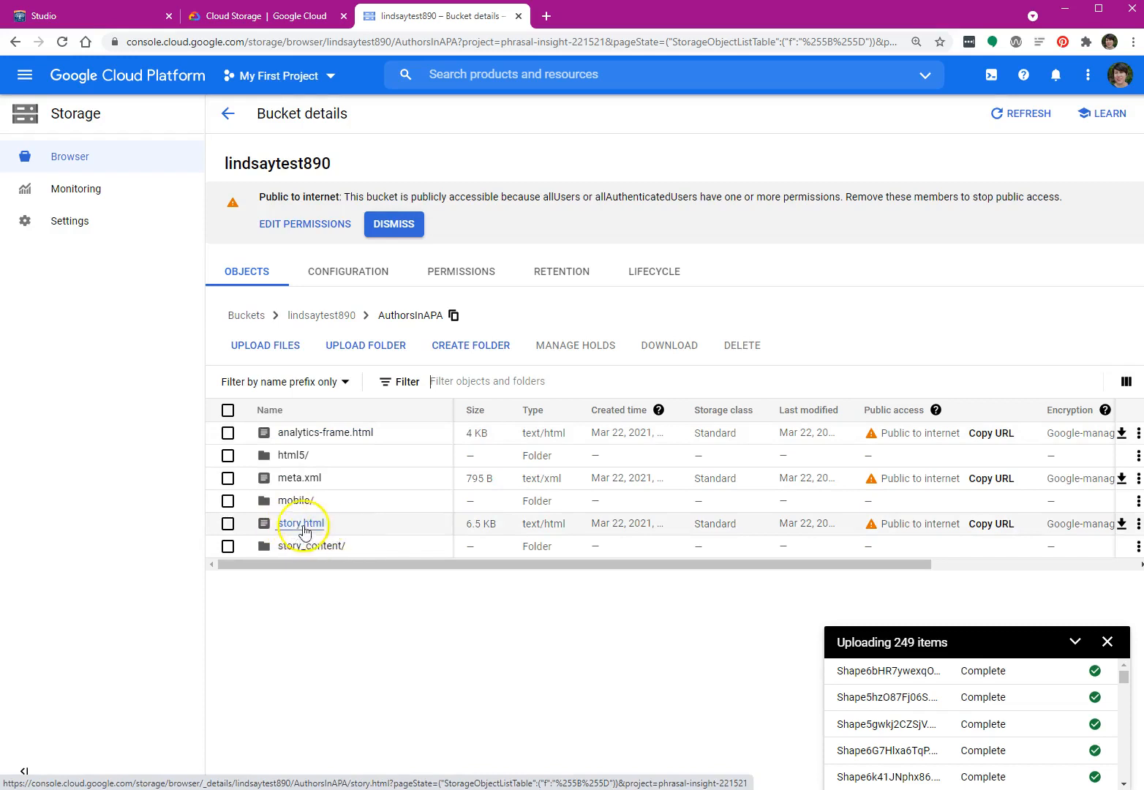
left_click(996, 524)
left_click(548, 16)
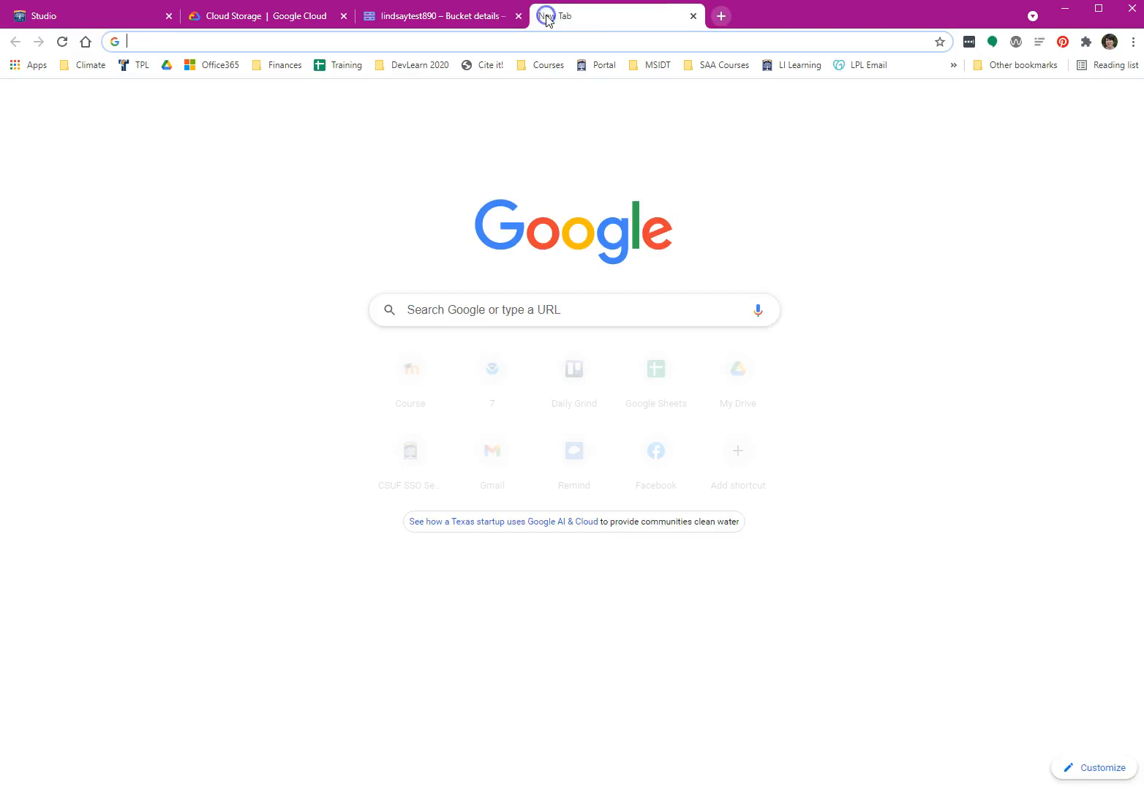
right_click(525, 41)
left_click(577, 140)
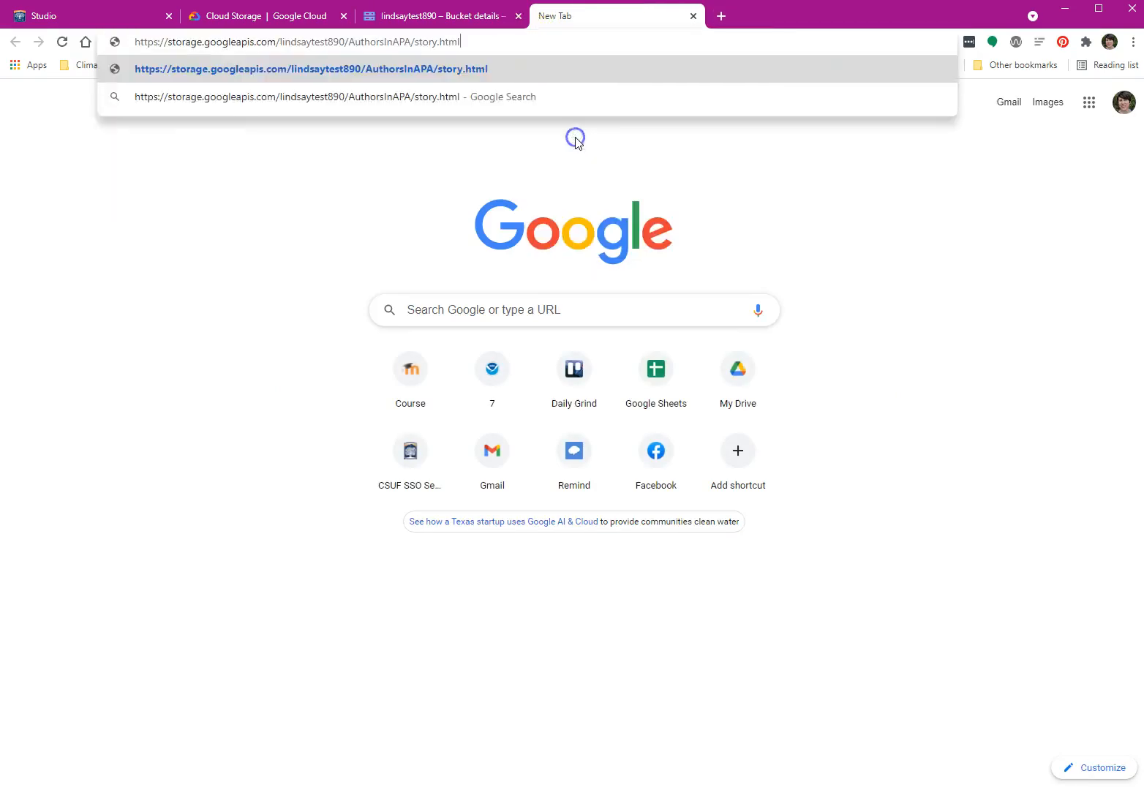
key("Return")
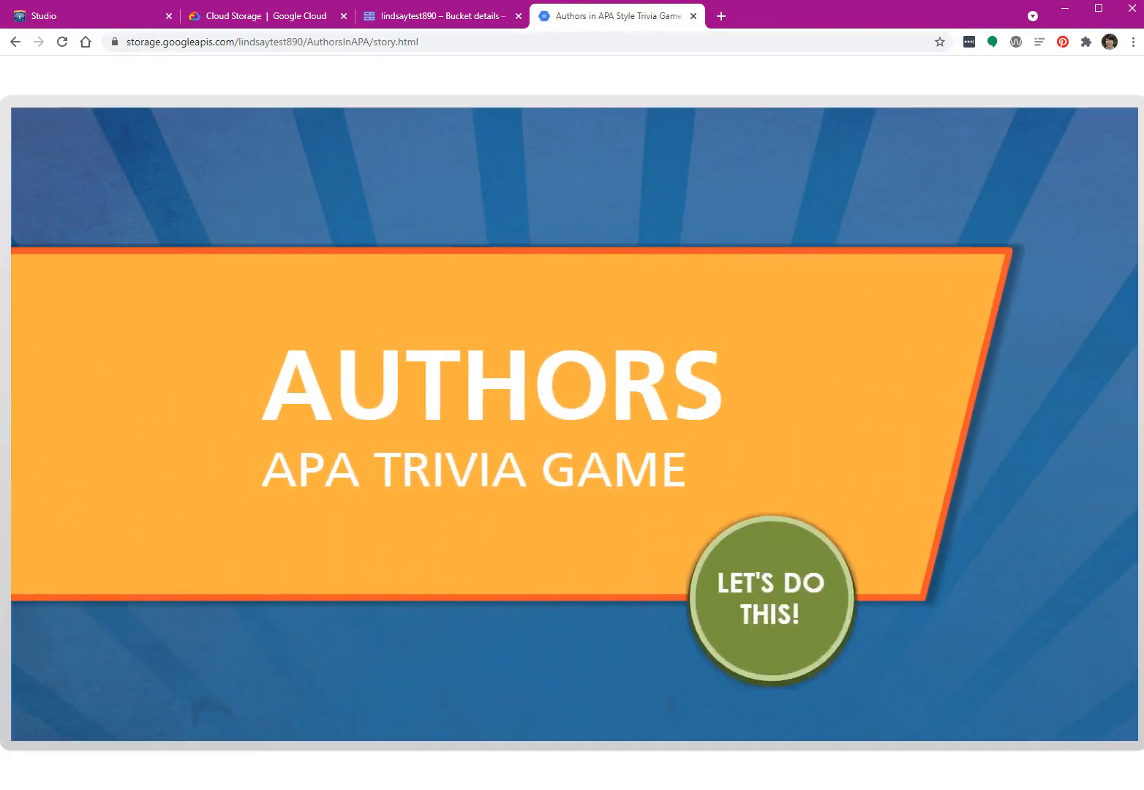
left_click(787, 621)
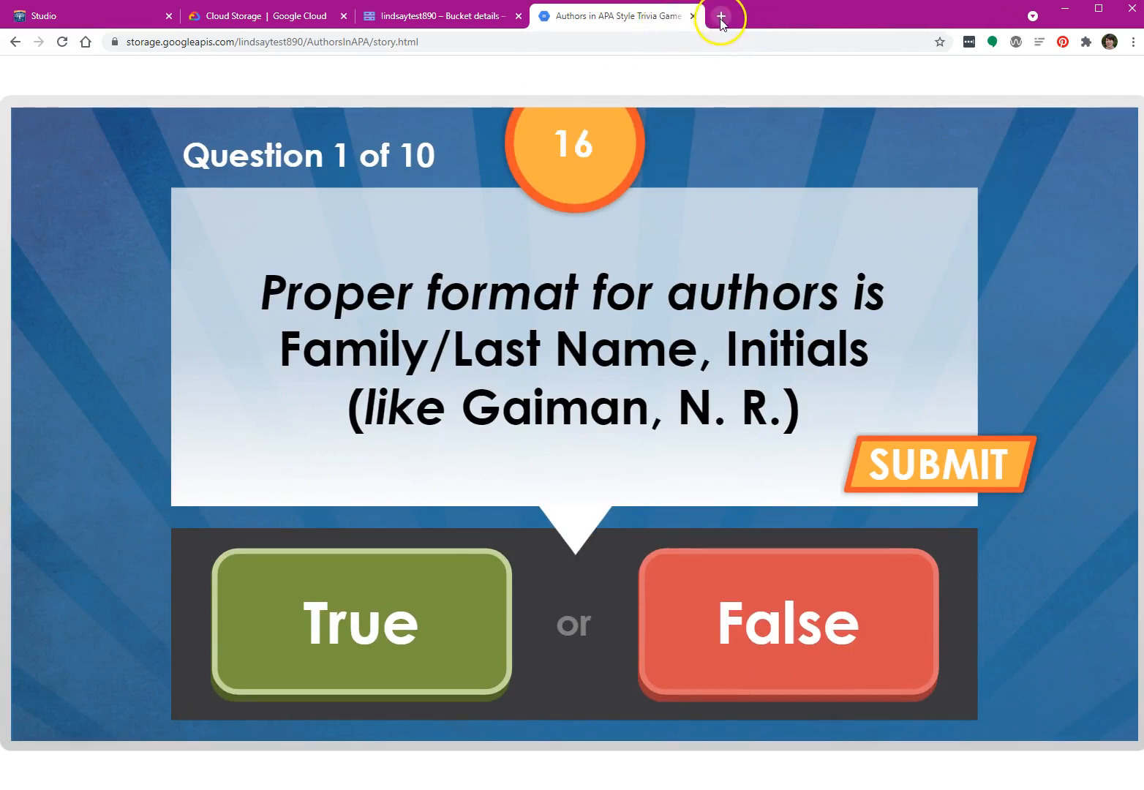
- Open the copied public URL of AuthorsInAPA/story.html in a new incognito window to test the trivia game
left_click(1132, 42)
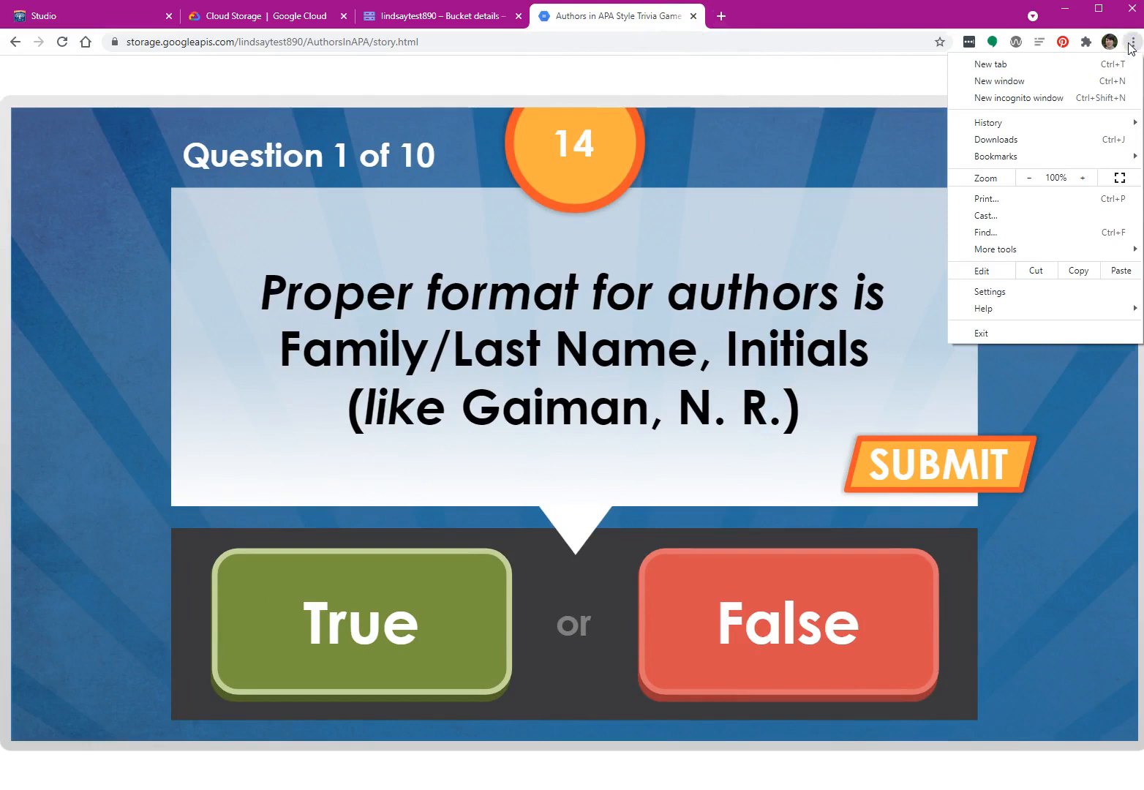
left_click(1028, 101)
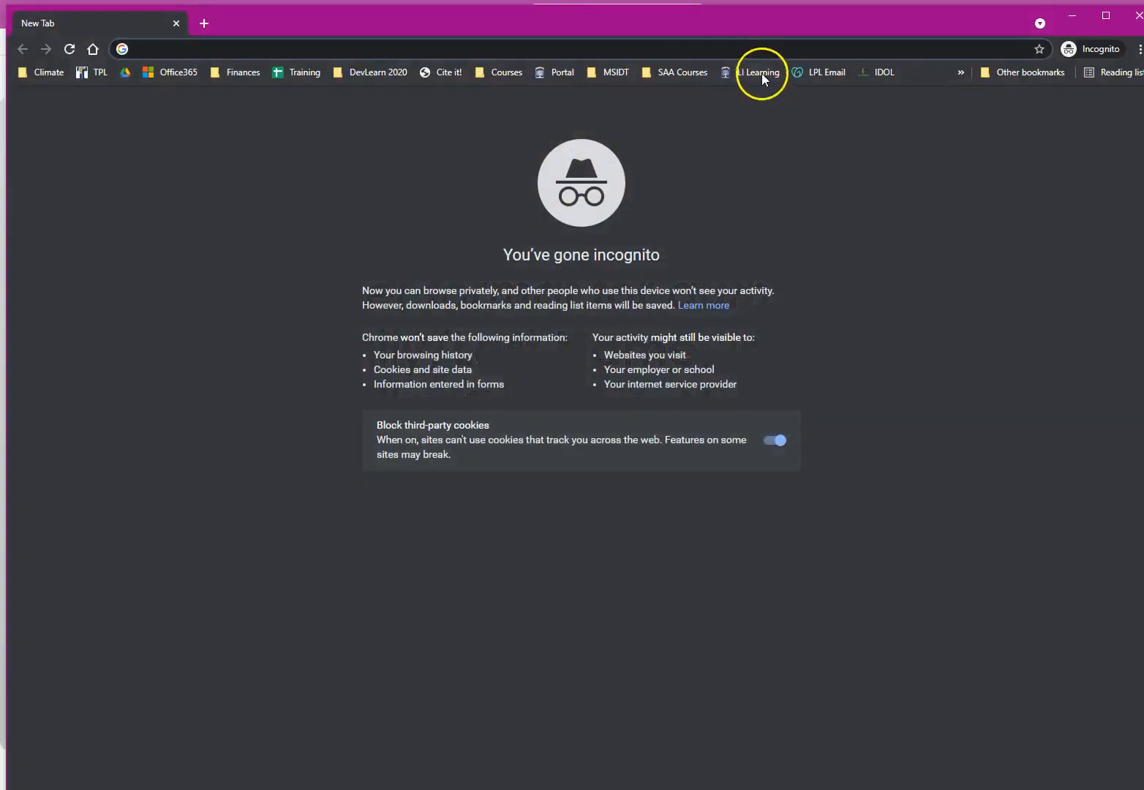
right_click(702, 45)
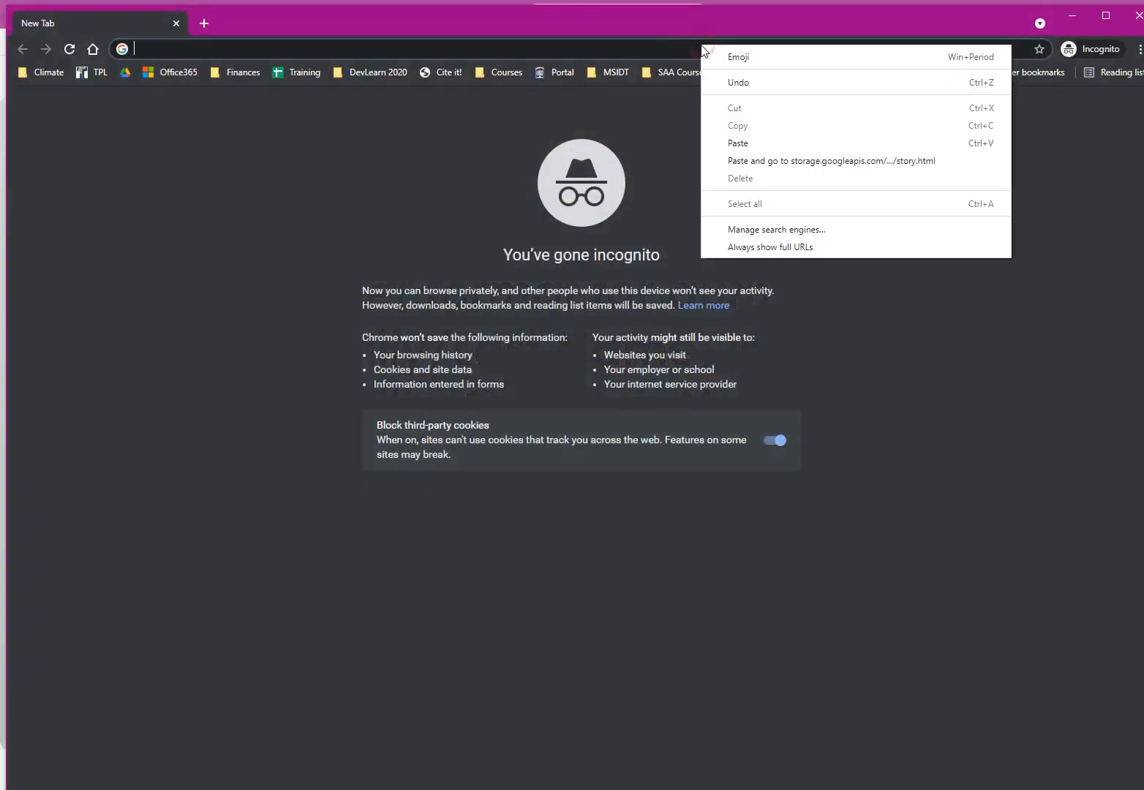
left_click(758, 137)
key("Return")
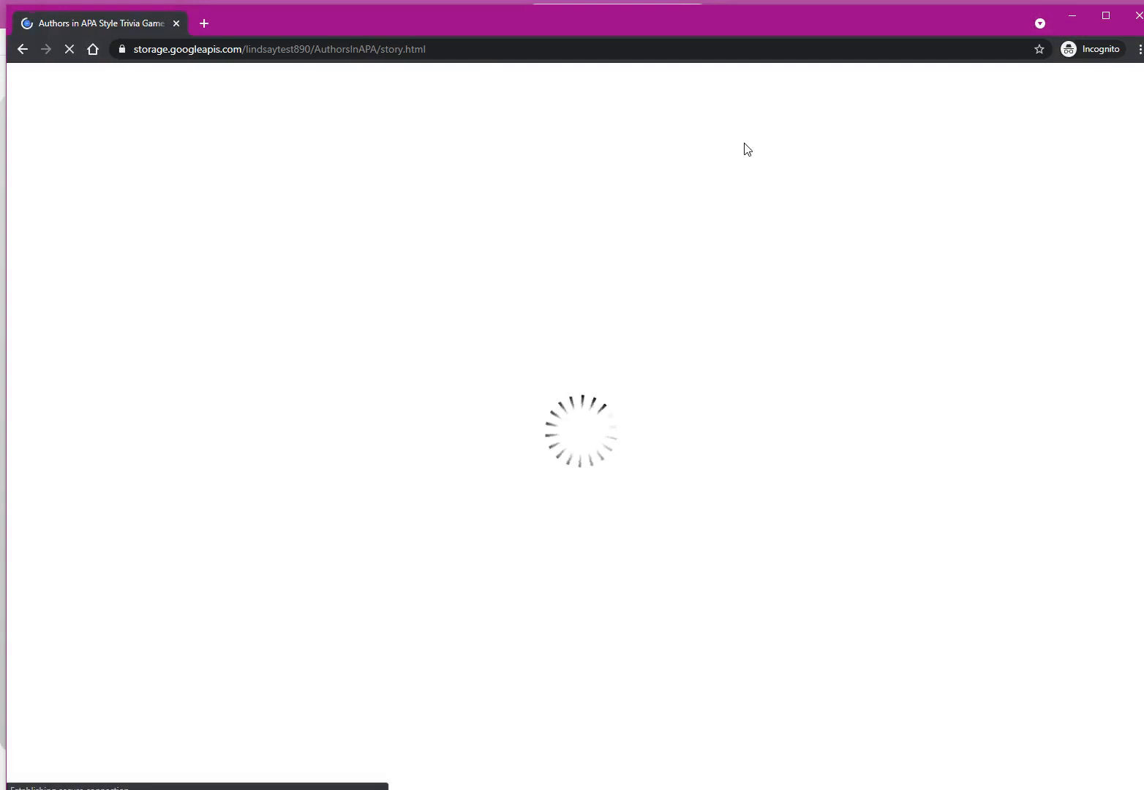
left_click(781, 569)
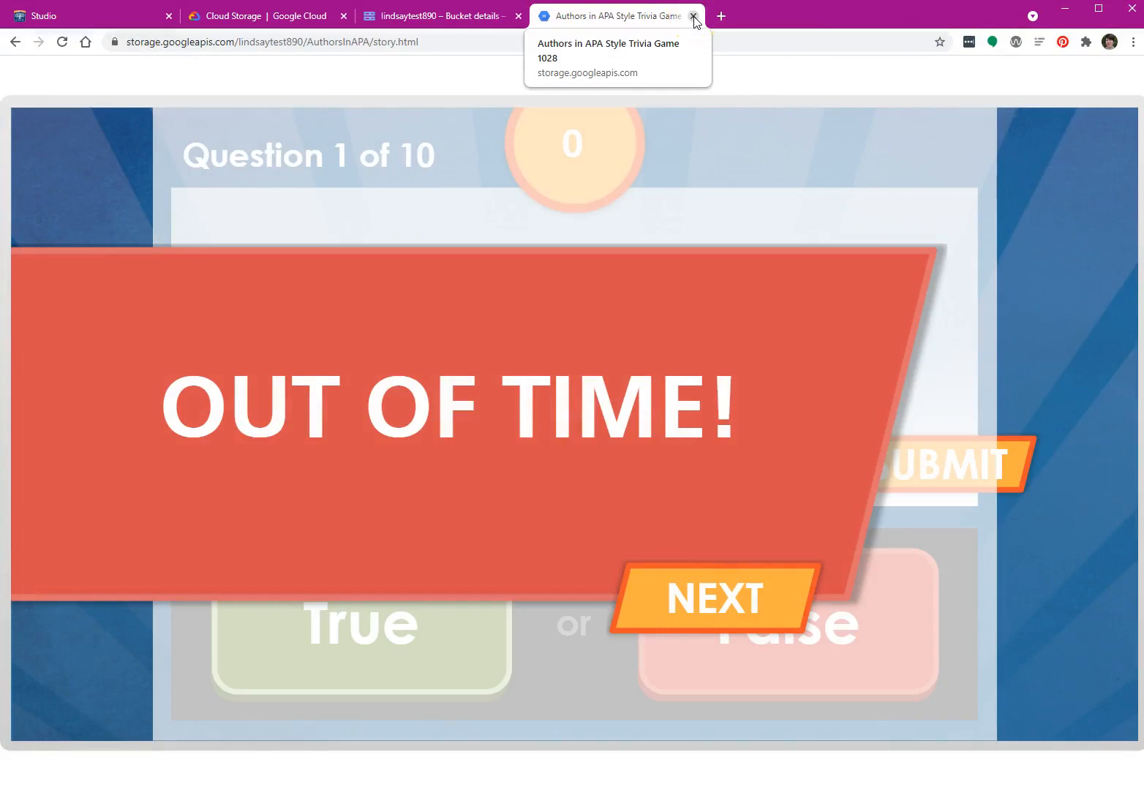
- Close the trivia game's browser tab and go through the bucket list to the uploaded makeasmoothie folder in the same bucket
left_click(693, 16)
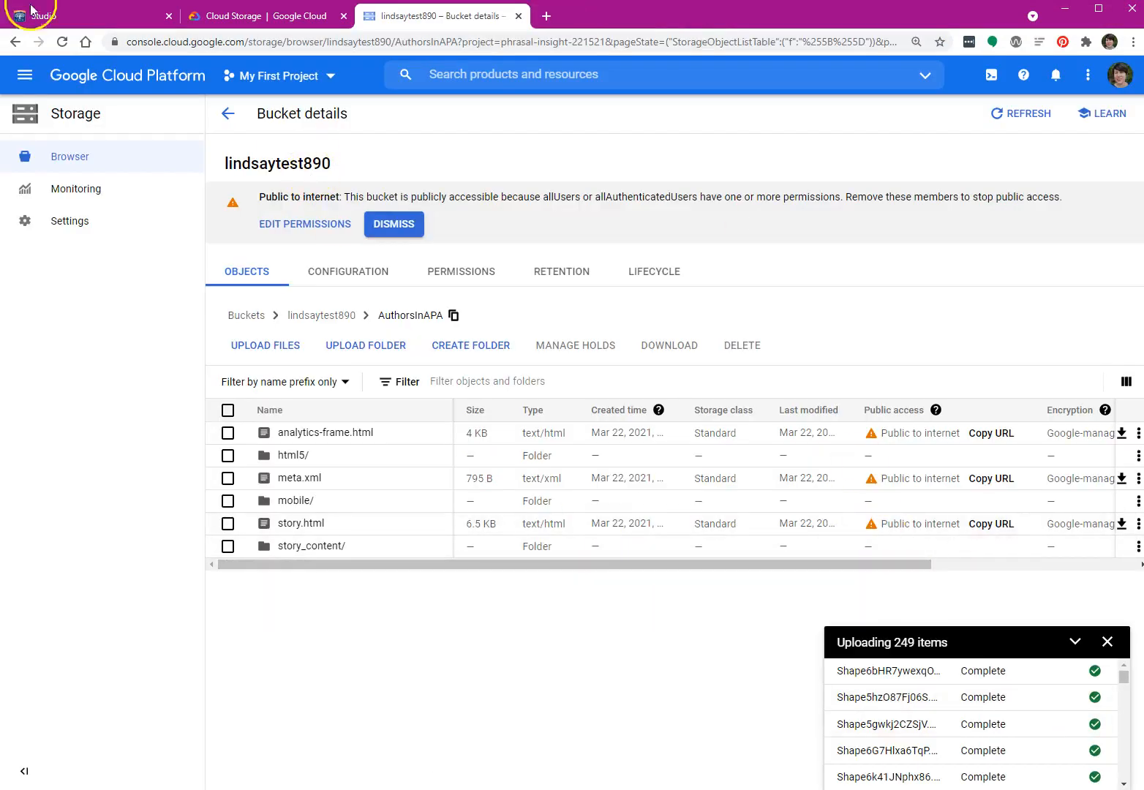
left_click(227, 117)
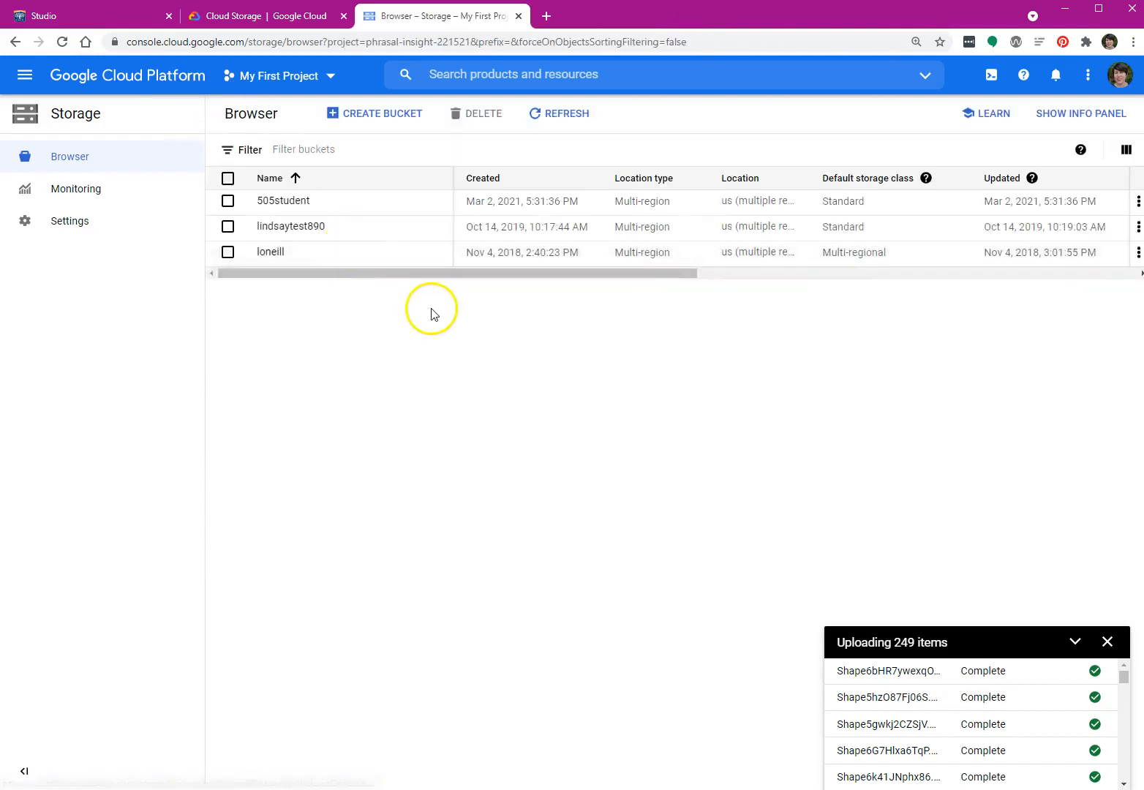
left_click(327, 231)
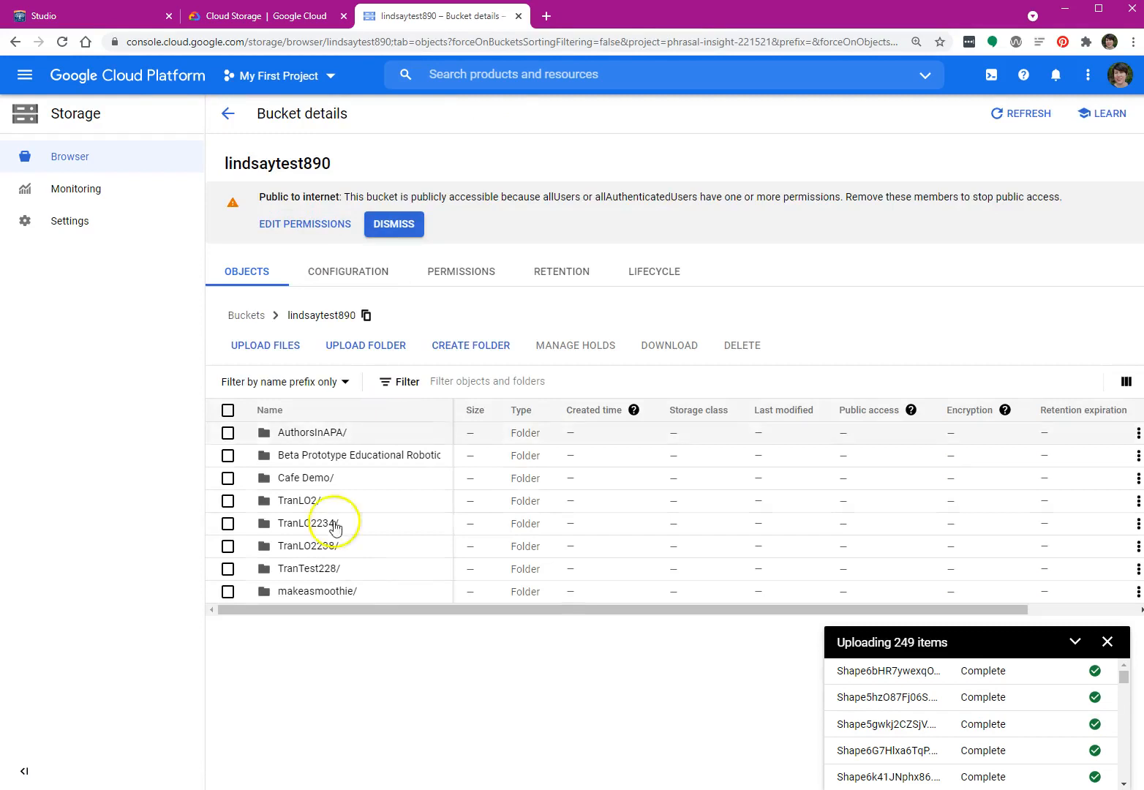
left_click(308, 597)
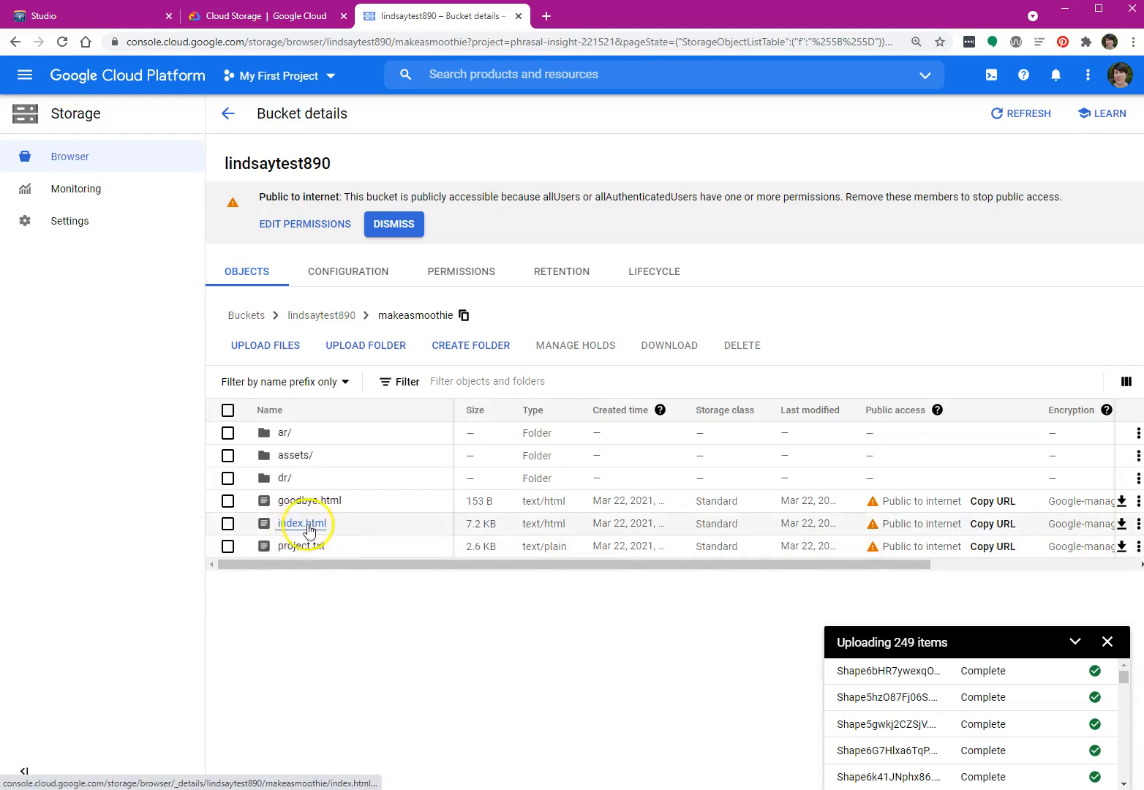
- Copy the public URL of index.html in the makeasmoothie folder, open it in a new browser tab and start the smoothie project
left_click(977, 534)
left_click(545, 15)
right_click(538, 39)
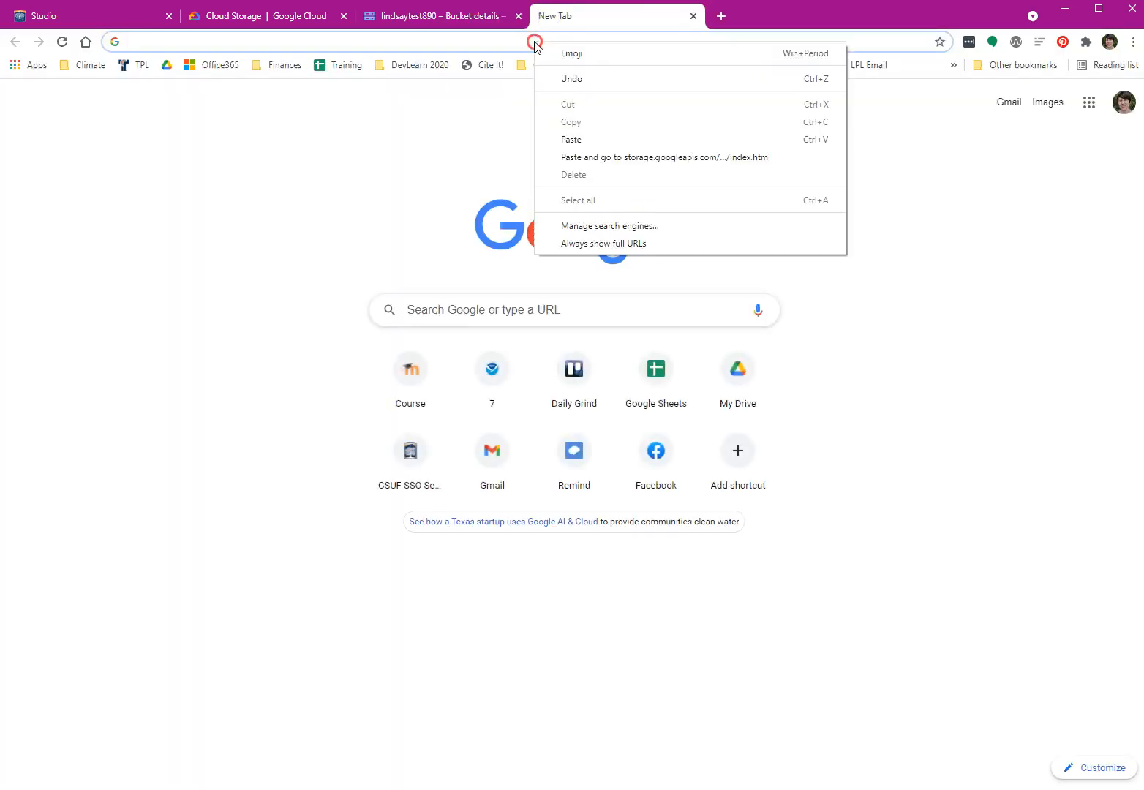
left_click(613, 141)
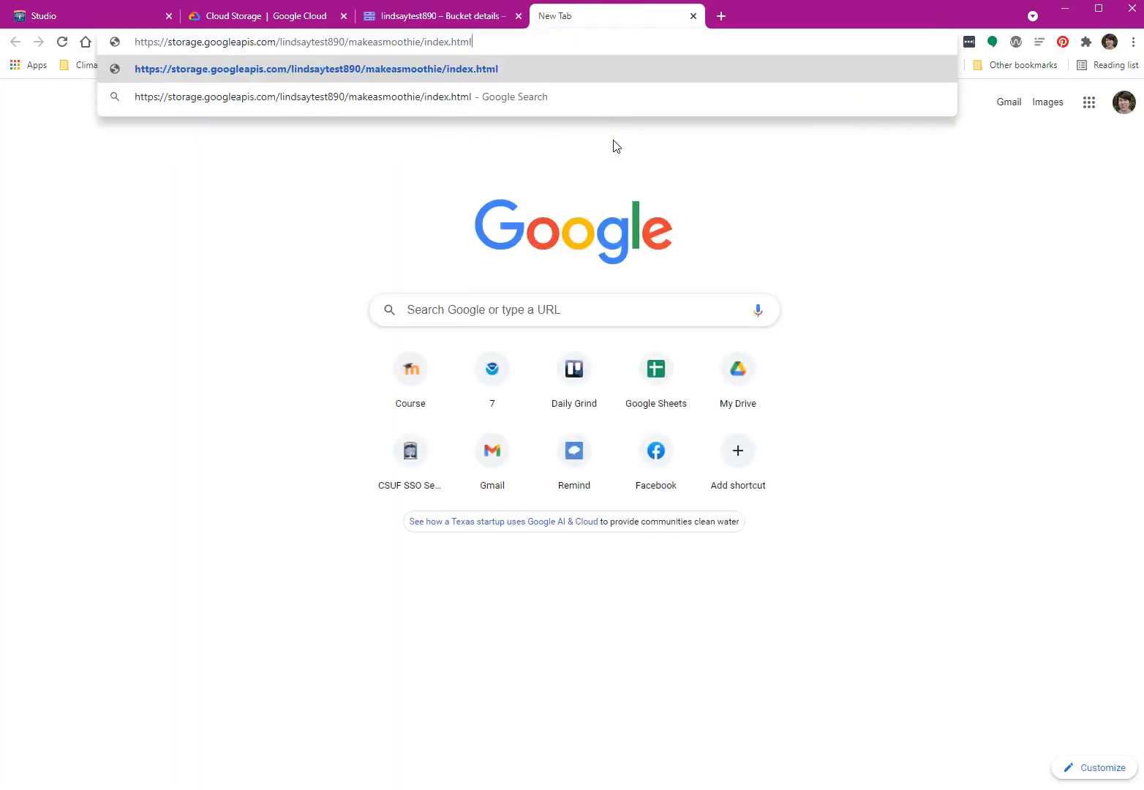
key("Return")
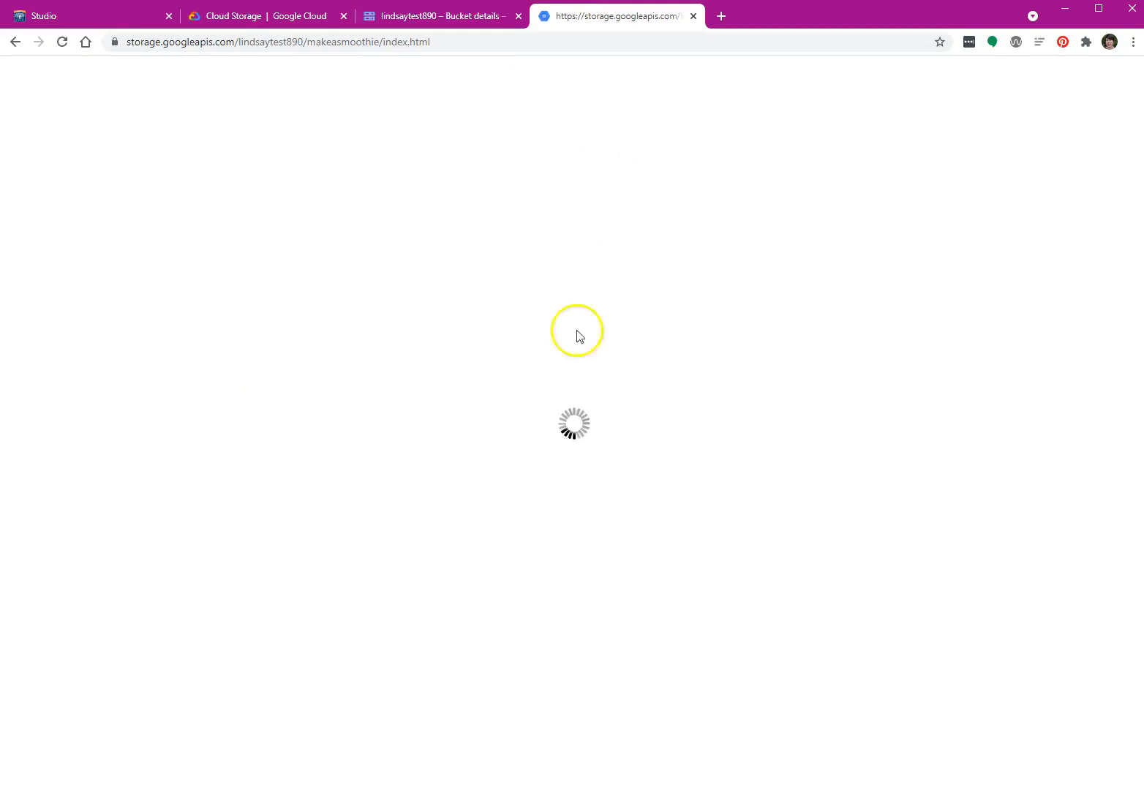
left_click(590, 264)
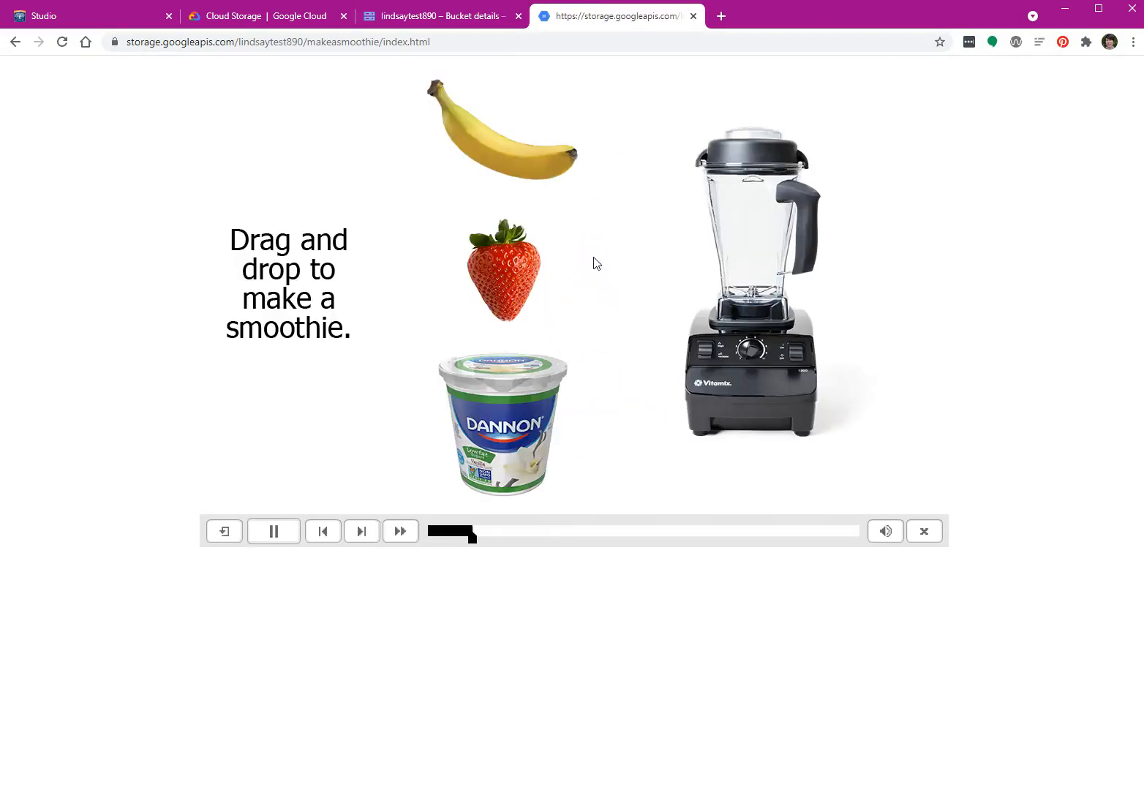
- Open the copied public URL of makeasmoothie/index.html in a new incognito window
left_click(1133, 42)
left_click(1083, 96)
right_click(681, 49)
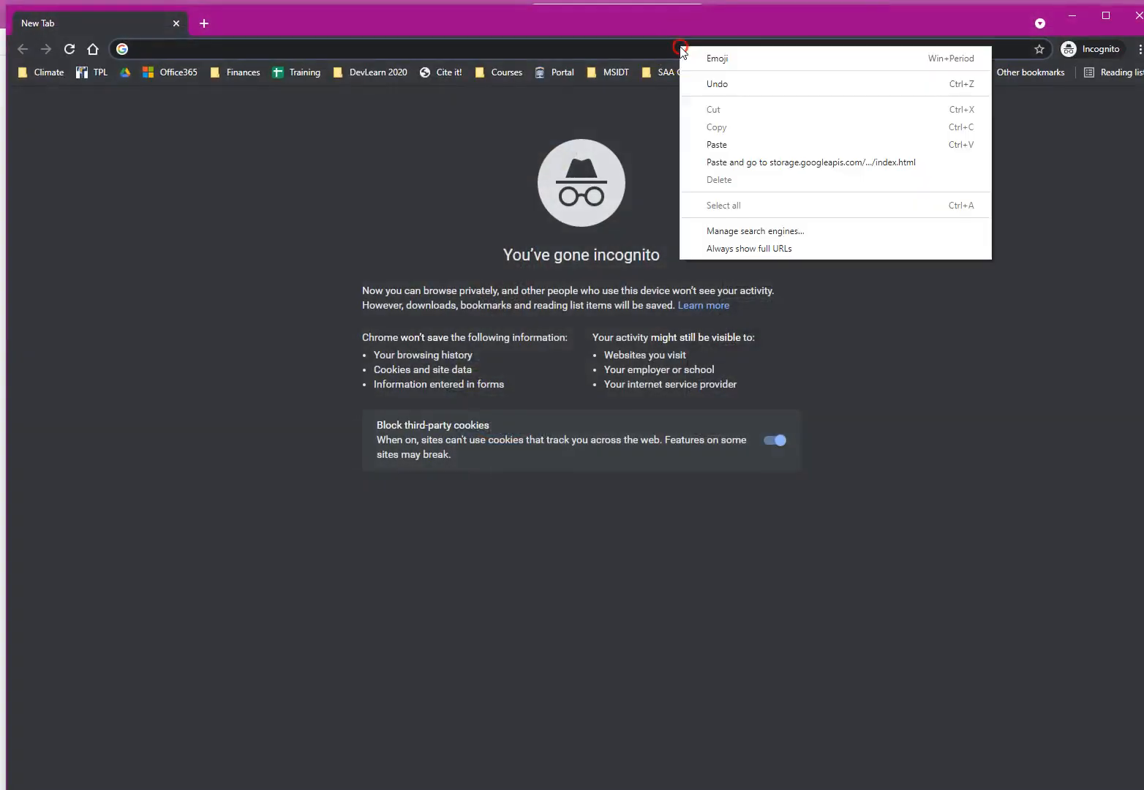